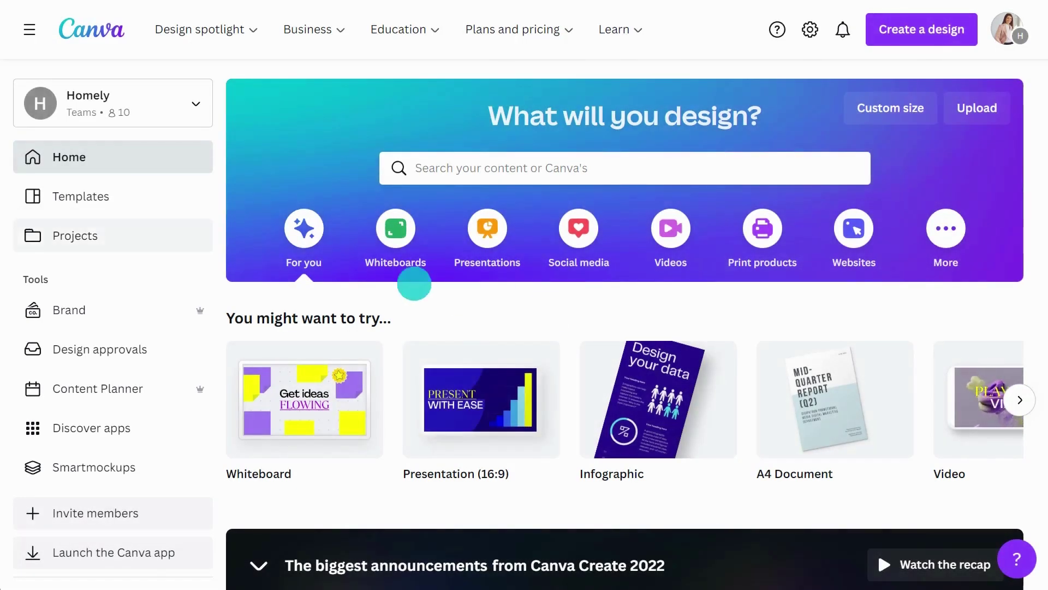
- Open the team's projects and display only the folders in Shared with you
{"action": "left_click", "coordinate": [154, 236]}
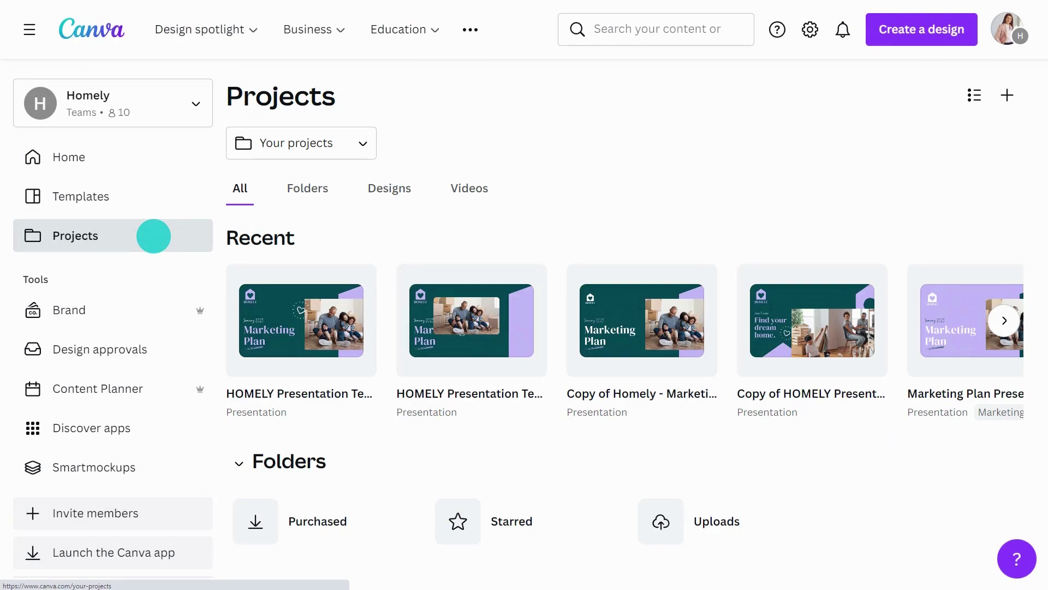
{"action": "left_click", "coordinate": [364, 143]}
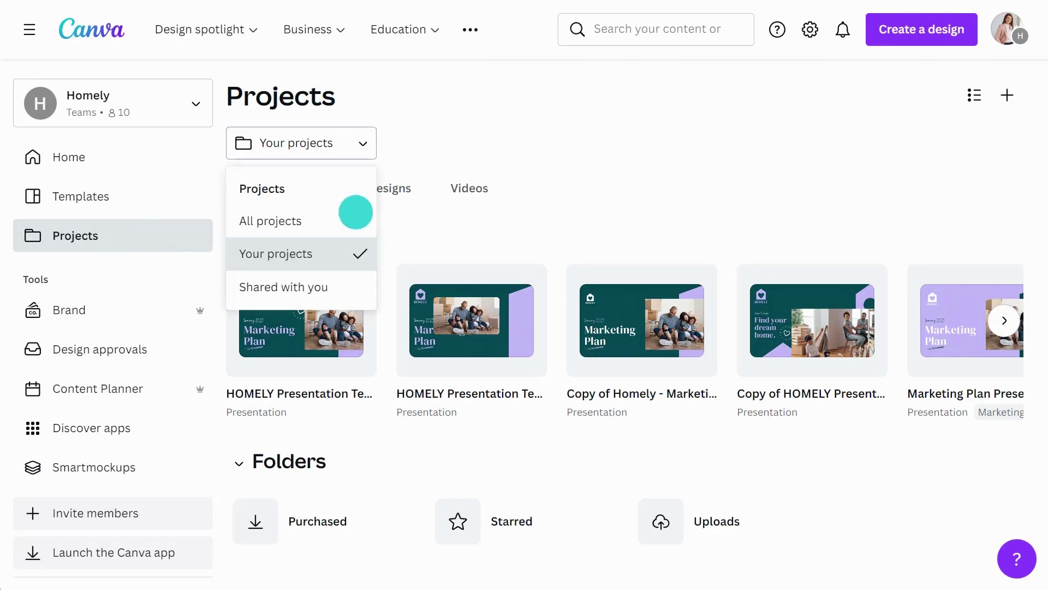
{"action": "left_click", "coordinate": [343, 282]}
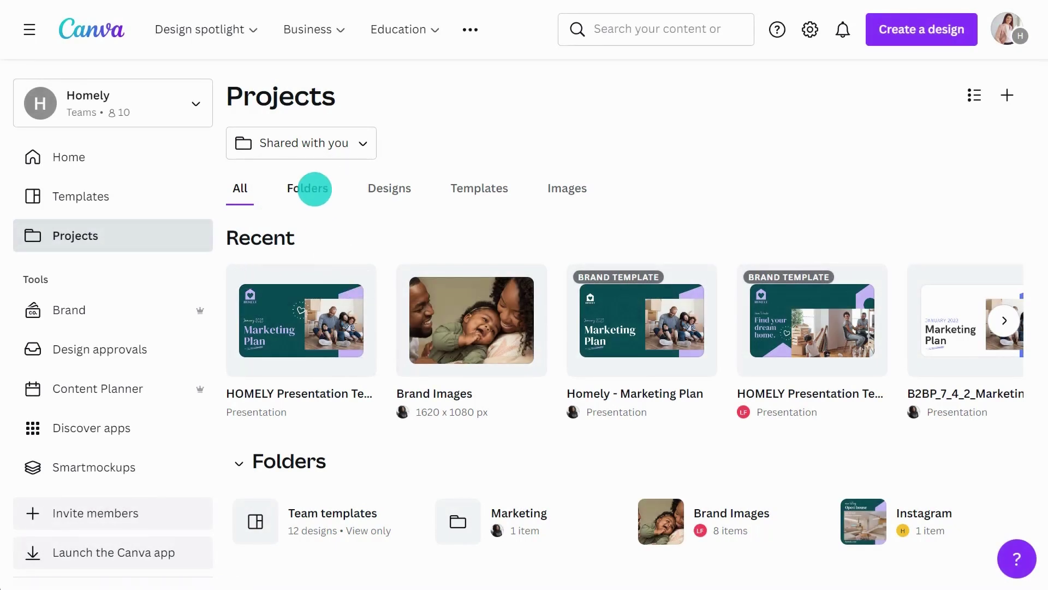
{"action": "left_click", "coordinate": [310, 188]}
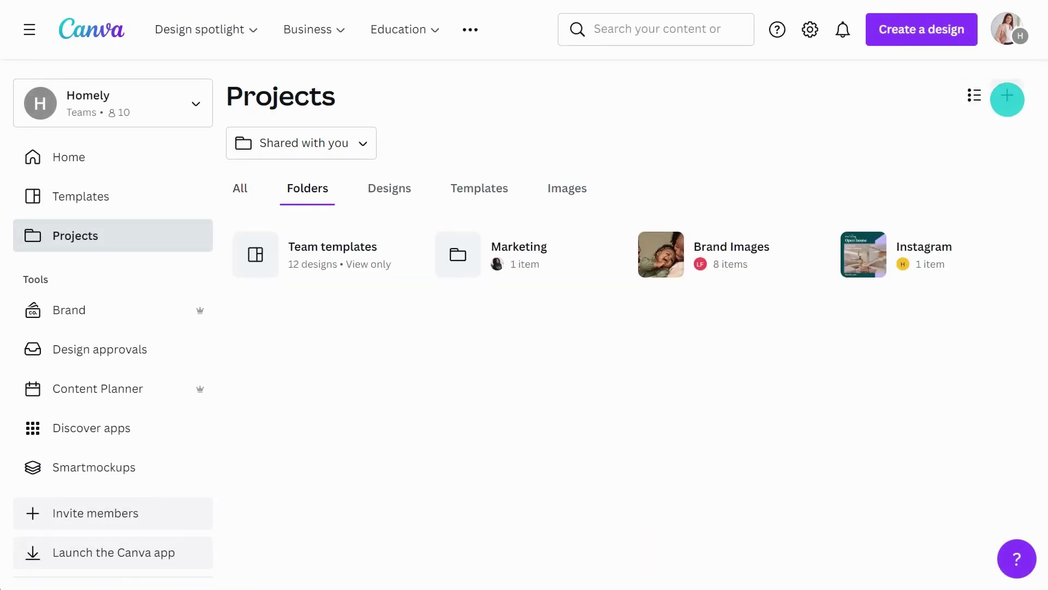
- Create a new project folder named Presentations
{"action": "left_click", "coordinate": [1006, 96]}
{"action": "left_click", "coordinate": [948, 162]}
{"action": "type", "text": "Presentations"}
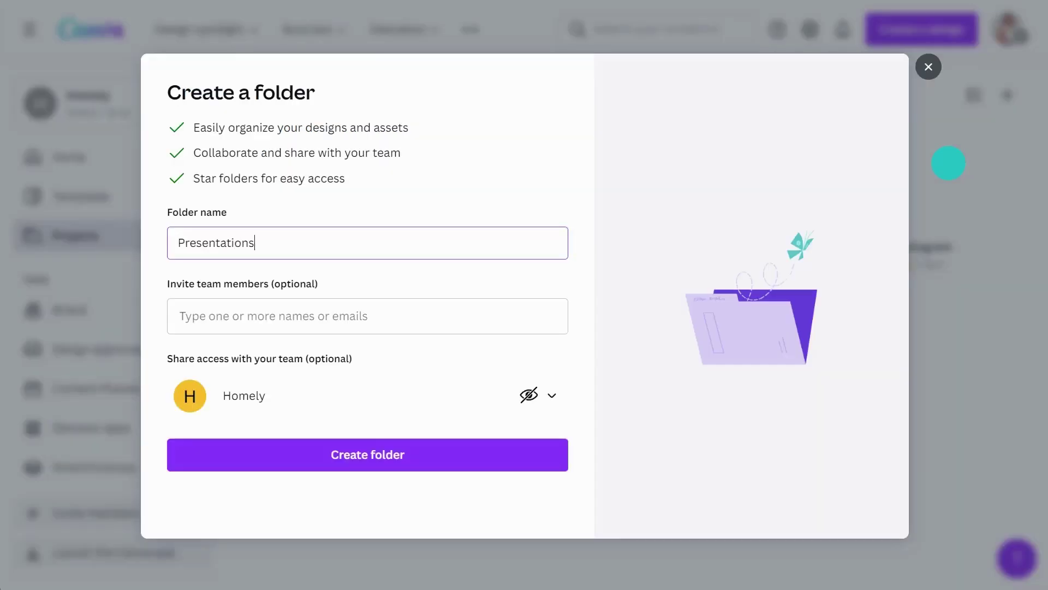
{"action": "left_click", "coordinate": [459, 455]}
{"action": "left_click", "coordinate": [916, 521]}
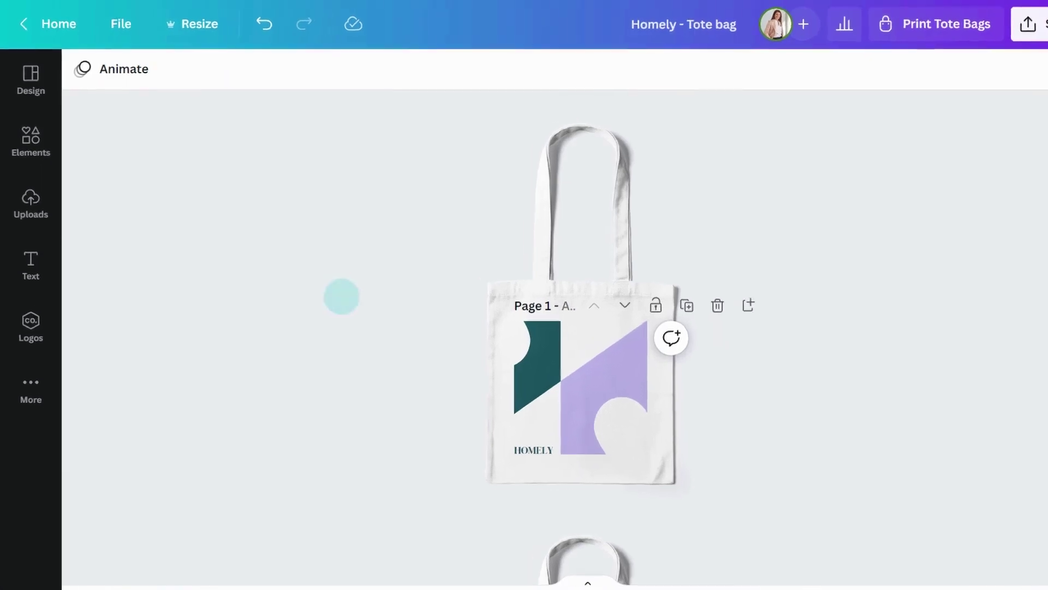
- Save the Homely - Tote bag design to a folder within Shared with you
{"action": "left_click", "coordinate": [140, 27]}
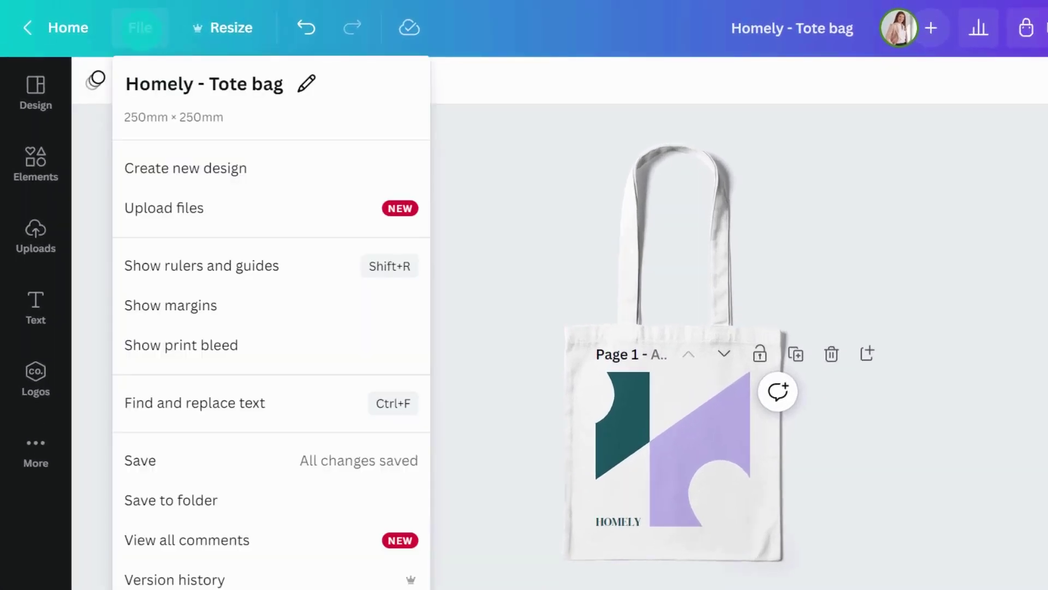
{"action": "left_click", "coordinate": [261, 497]}
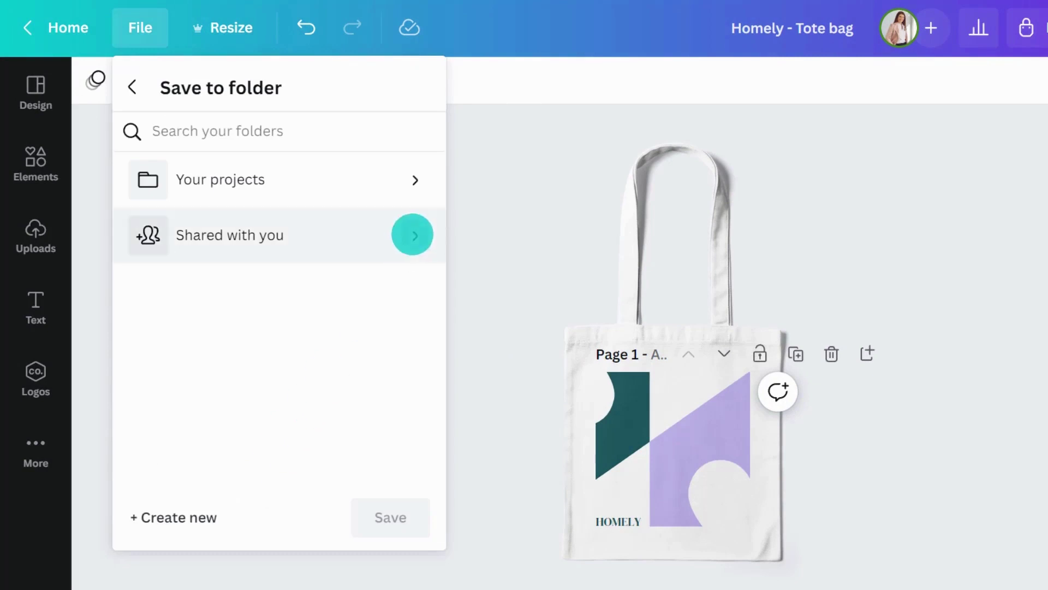
{"action": "left_click", "coordinate": [413, 235]}
{"action": "left_click", "coordinate": [351, 346]}
{"action": "left_click", "coordinate": [389, 502]}
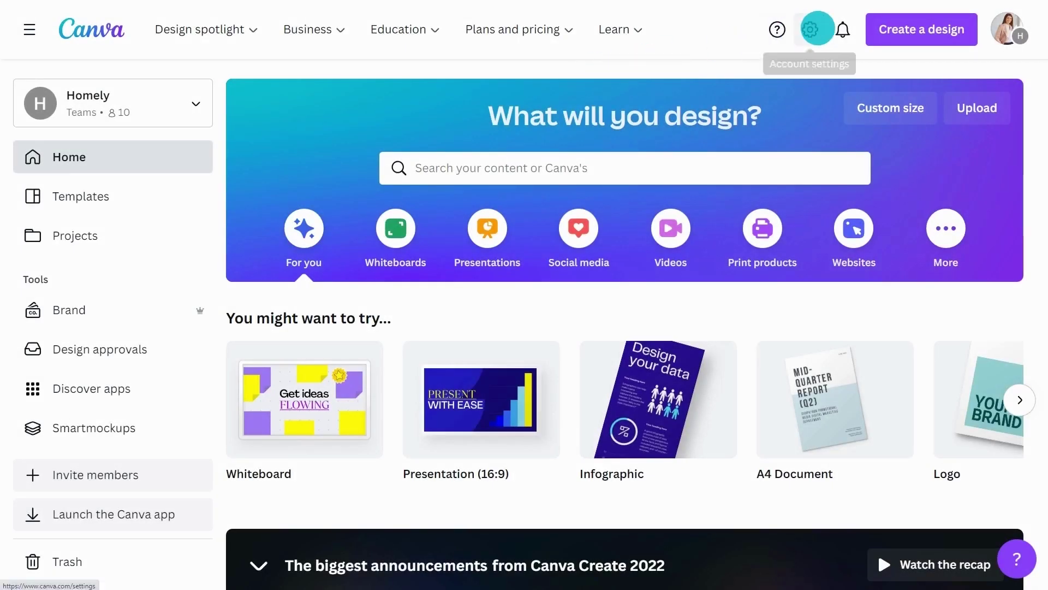
- Open the account settings and view the team's People and Groups pages
{"action": "left_click", "coordinate": [813, 29]}
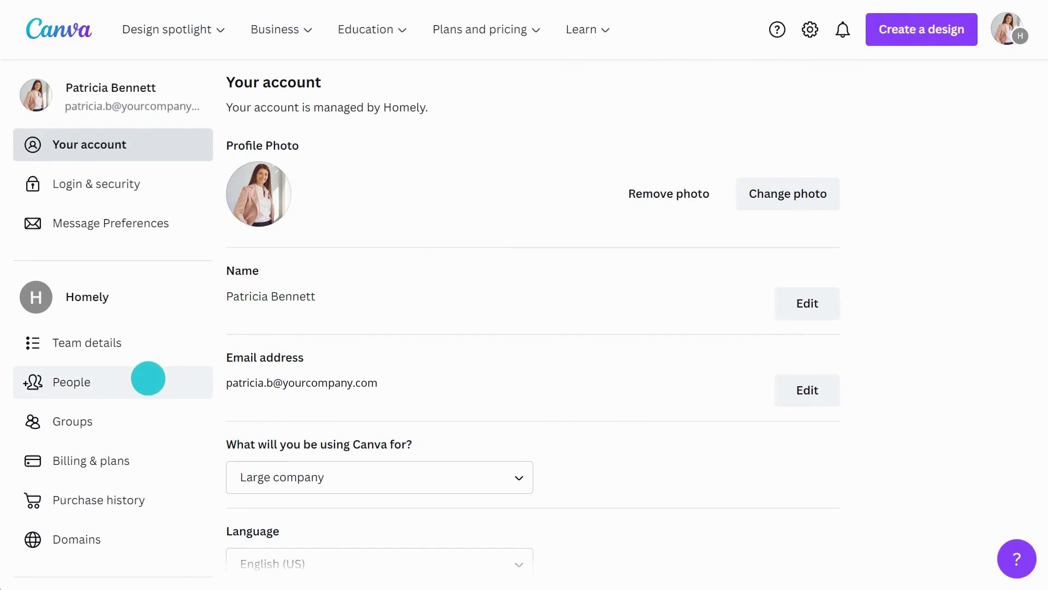
{"action": "left_click", "coordinate": [141, 382]}
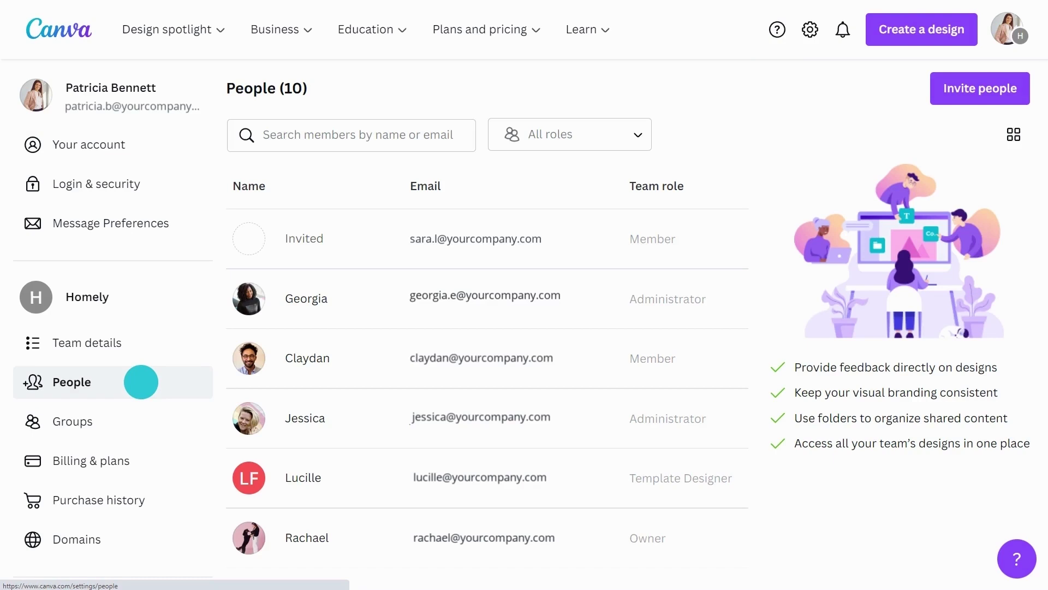
{"action": "left_click", "coordinate": [141, 419]}
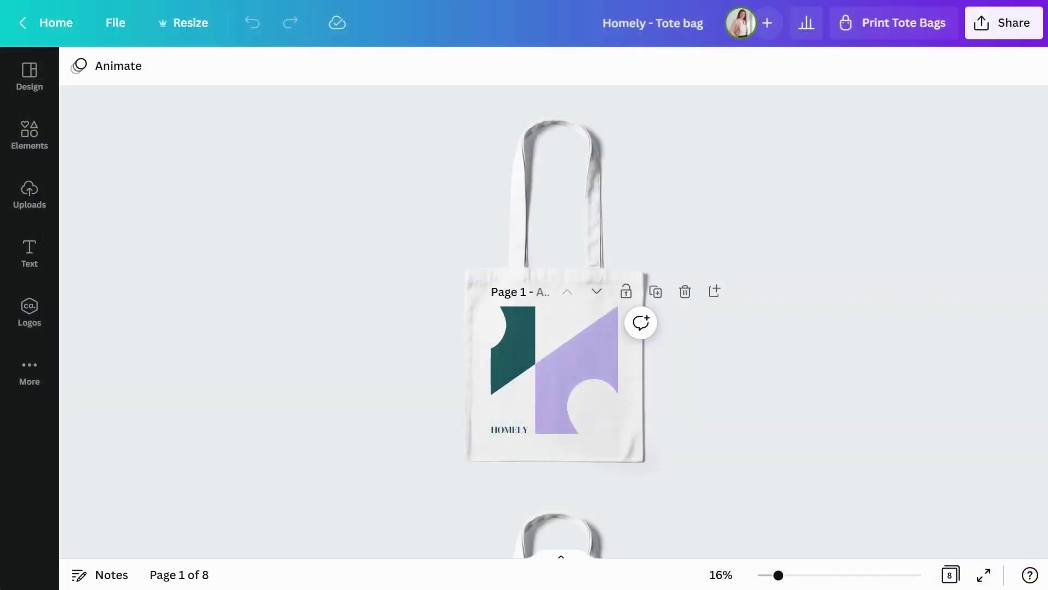
- Share the tote bag design with the Marketing group with edit access, leaving the optional message empty
{"action": "left_click", "coordinate": [1018, 29]}
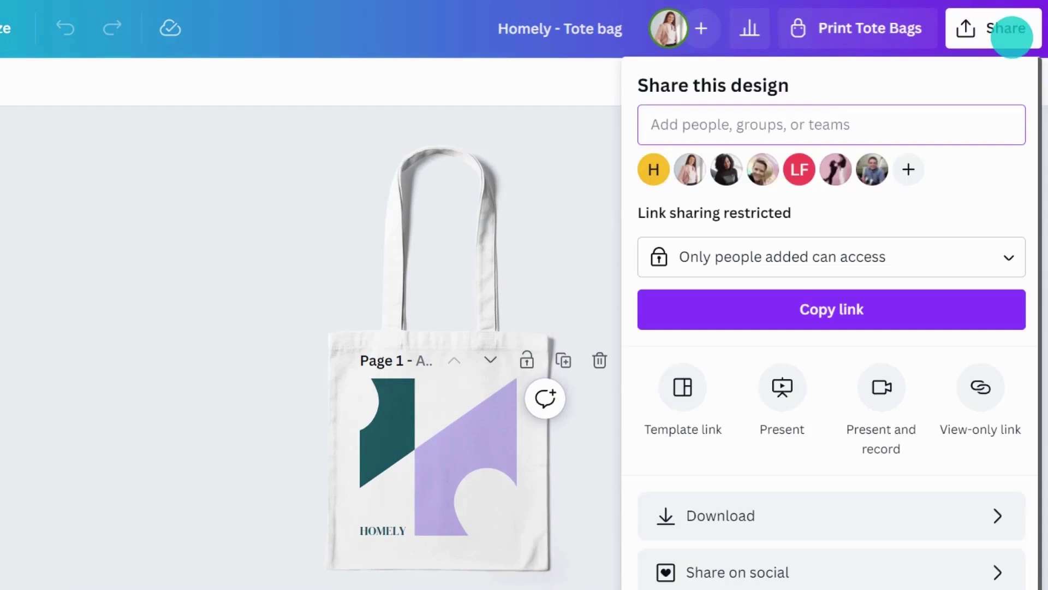
{"action": "type", "text": "marketing"}
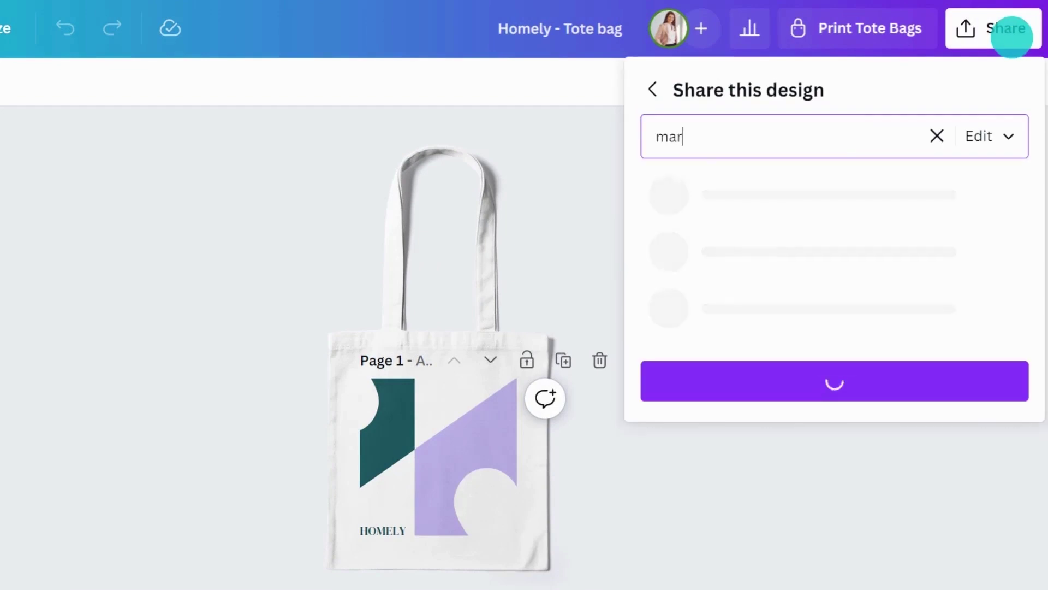
{"action": "left_click", "coordinate": [889, 185]}
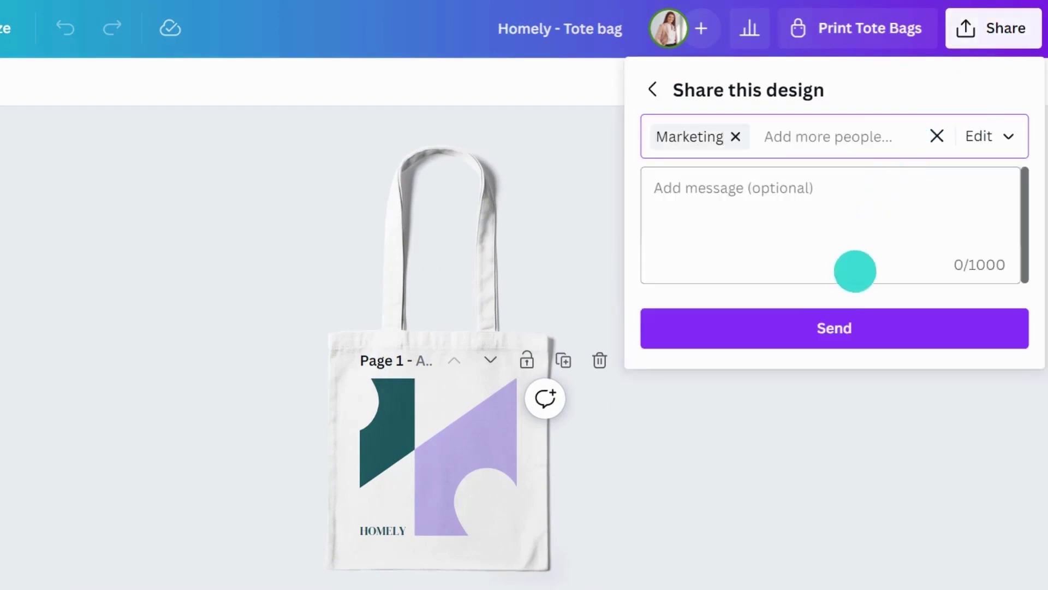
{"action": "left_click", "coordinate": [834, 326]}
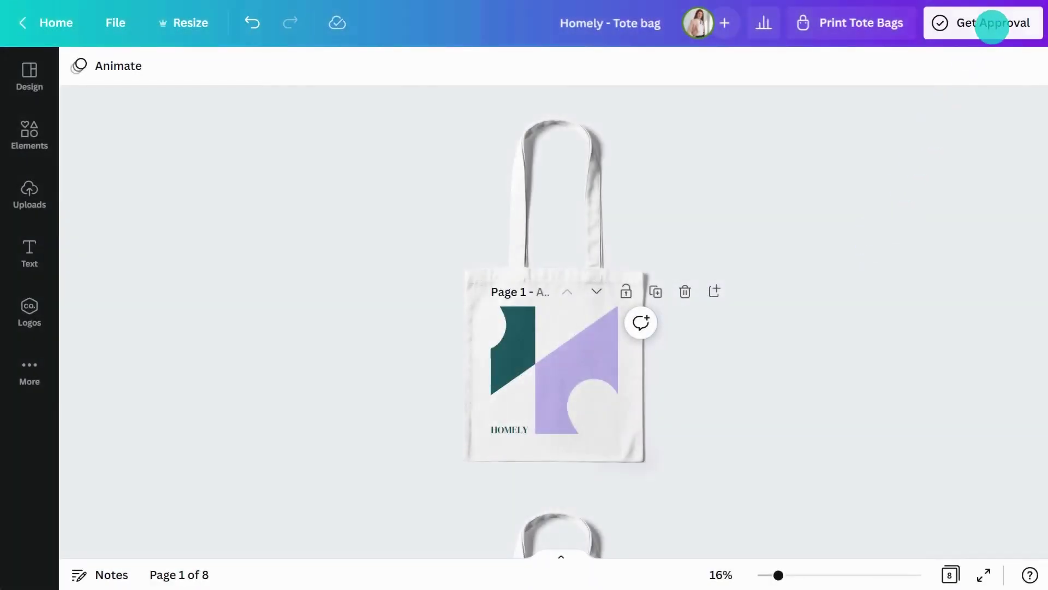
- Select a team member as approver and send the tote bag design for approval with the message "For your approval"
{"action": "left_click", "coordinate": [992, 25]}
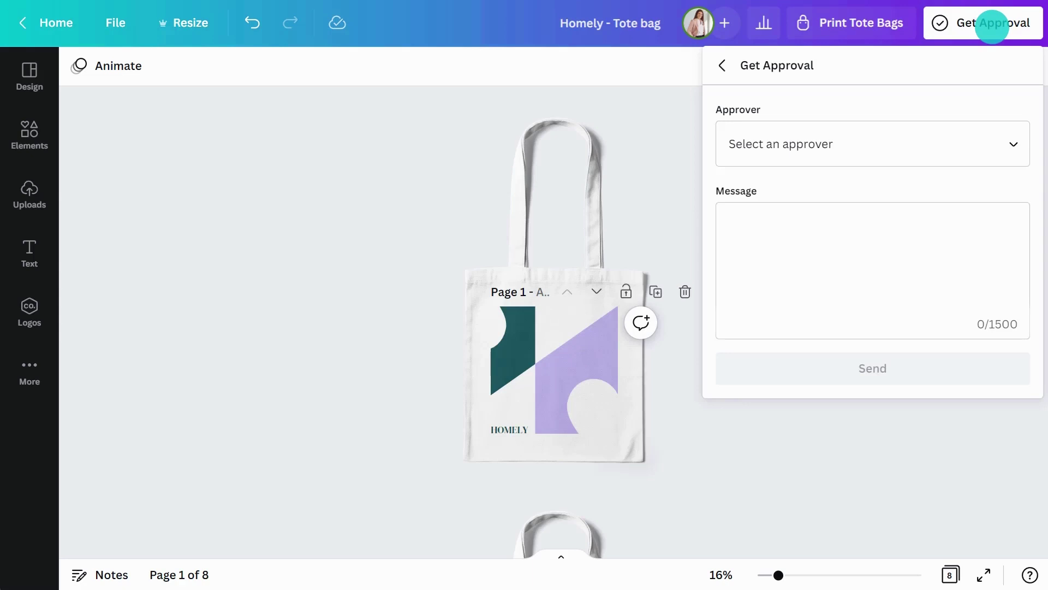
{"action": "left_click", "coordinate": [1008, 143]}
{"action": "left_click", "coordinate": [937, 143]}
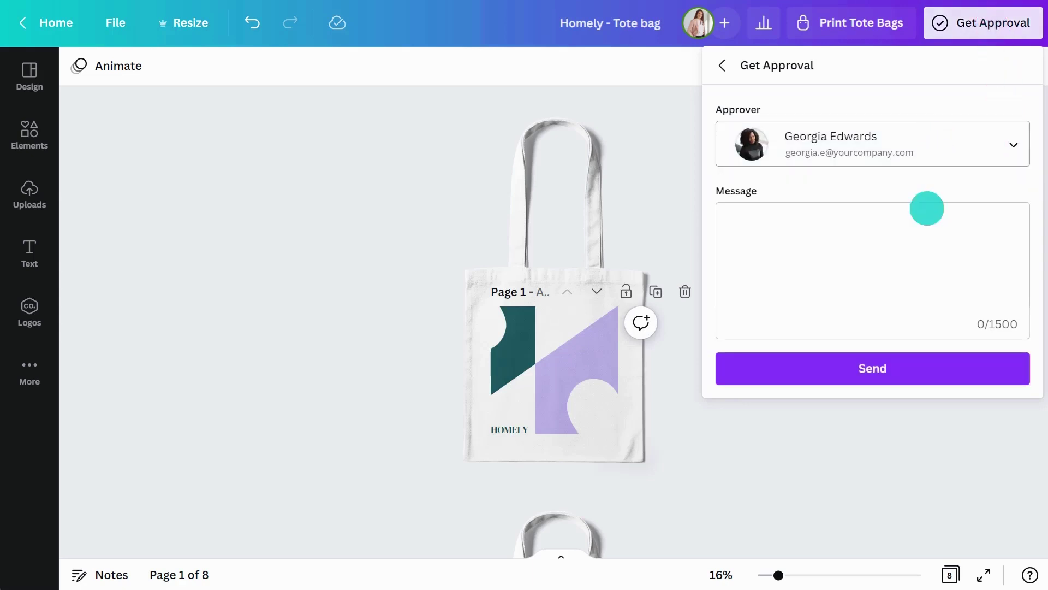
{"action": "left_click", "coordinate": [927, 208]}
{"action": "type", "text": "For your approval"}
{"action": "left_click", "coordinate": [899, 367]}
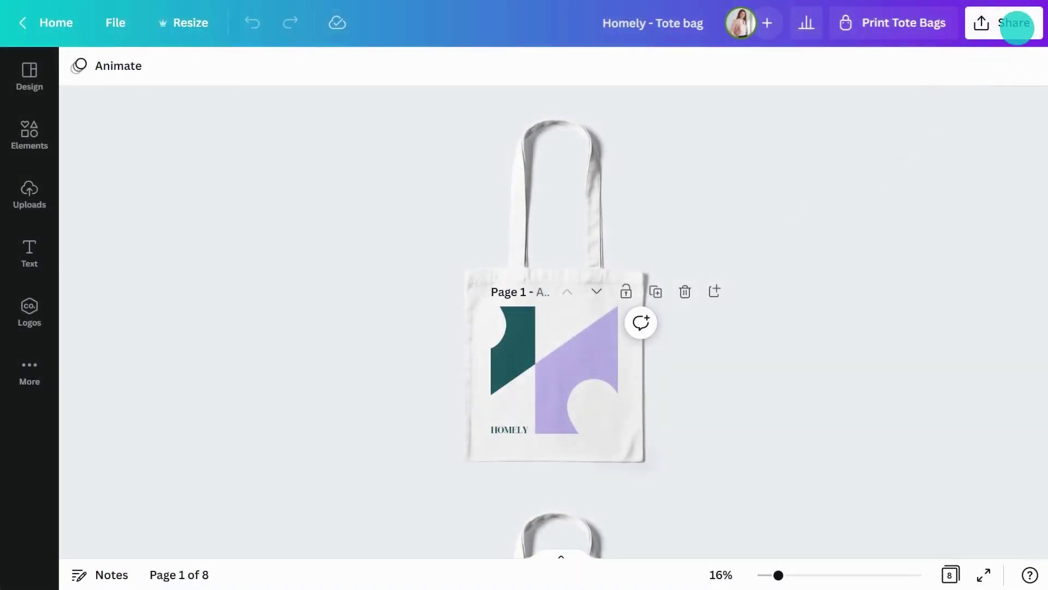
- Look through all publishing options for the tote bag design, including the social, save and messaging destinations, and close the list
{"action": "left_click", "coordinate": [1016, 27]}
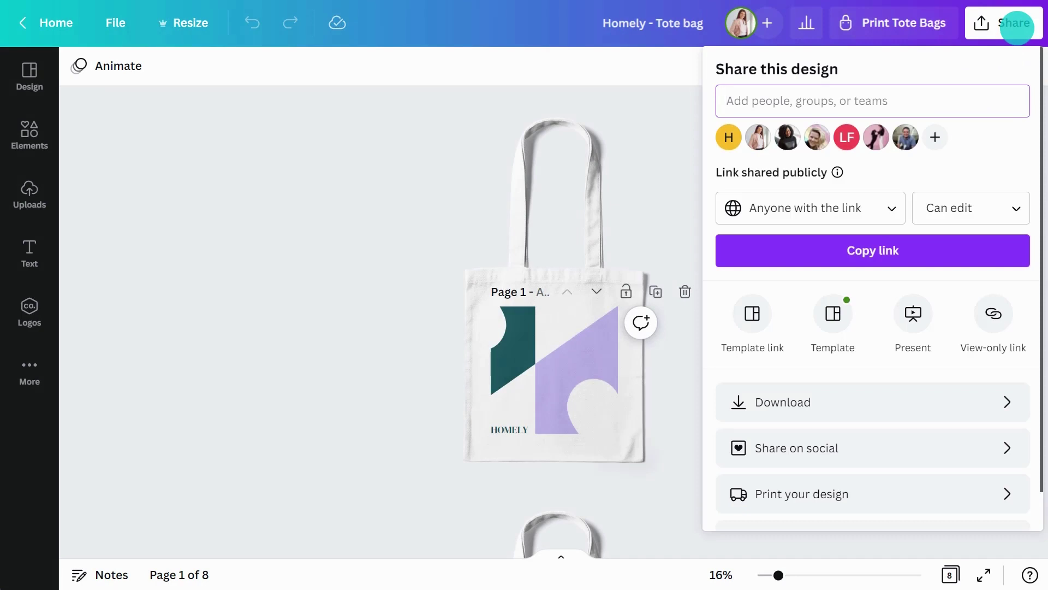
{"action": "scroll", "coordinate": [1015, 160], "scroll_direction": "down", "scroll_amount": 1}
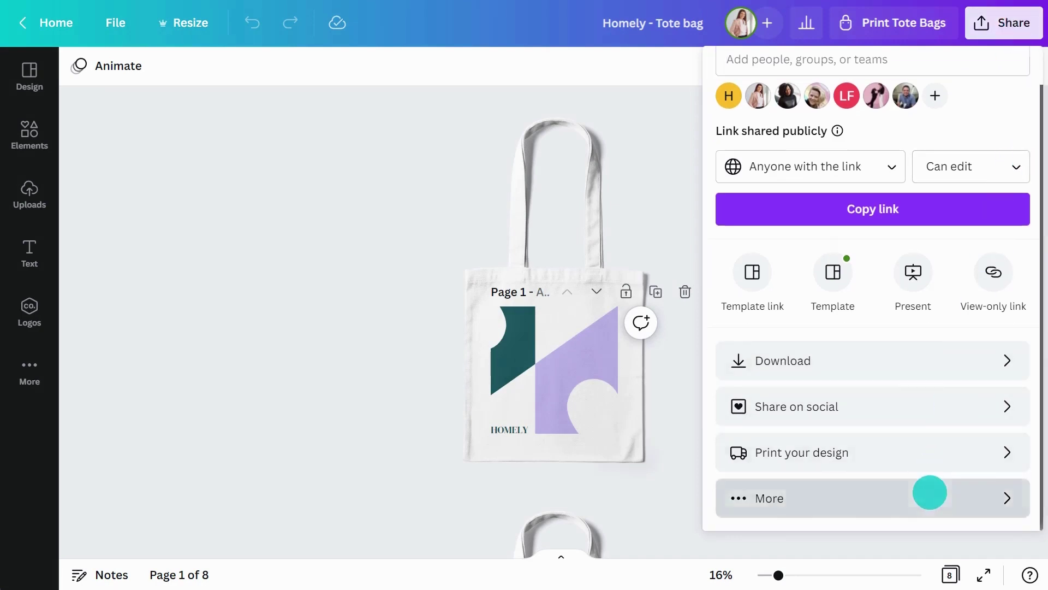
{"action": "left_click", "coordinate": [929, 492]}
{"action": "scroll", "coordinate": [930, 492], "scroll_direction": "down", "scroll_amount": 6}
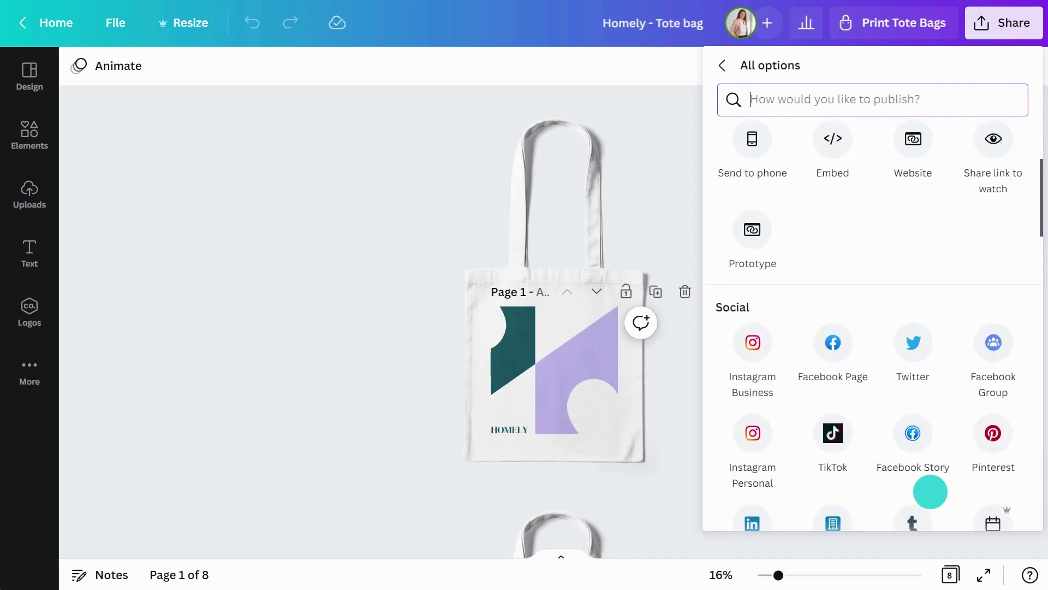
{"action": "scroll", "coordinate": [929, 493], "scroll_direction": "down", "scroll_amount": 3}
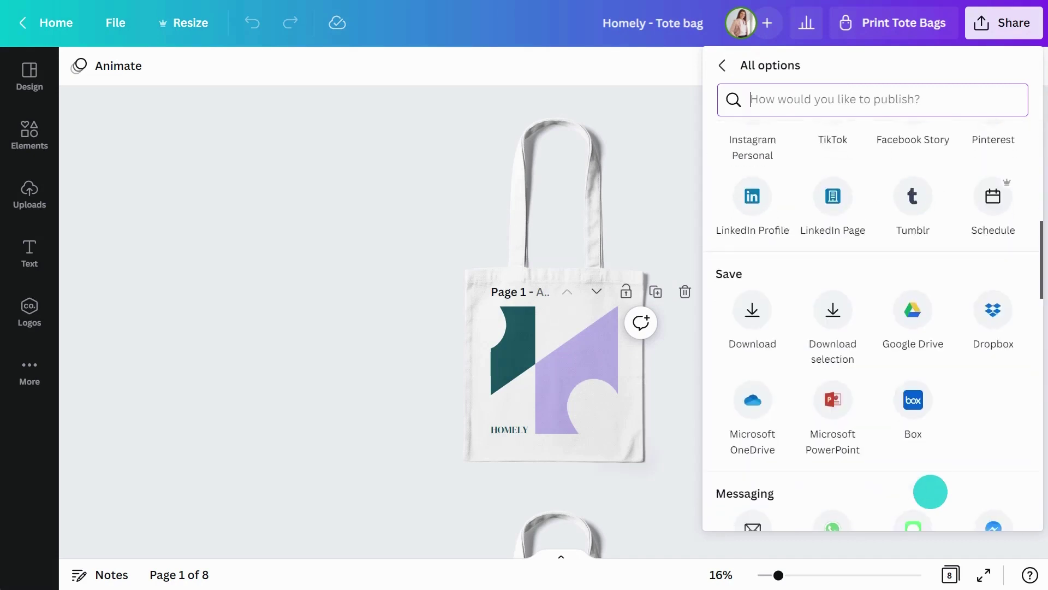
{"action": "scroll", "coordinate": [930, 492], "scroll_direction": "down", "scroll_amount": 4}
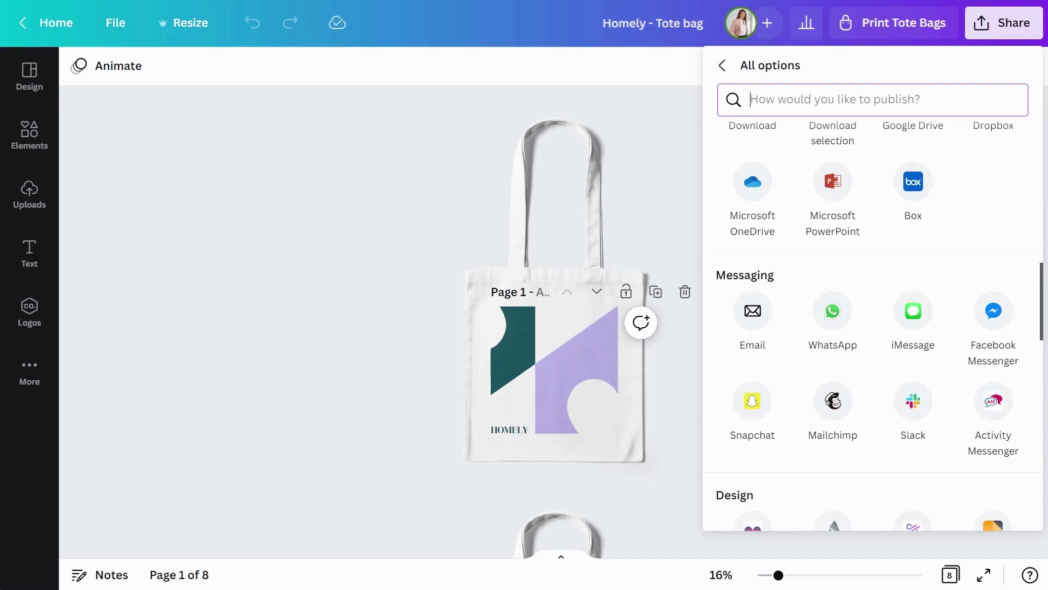
{"action": "key", "text": "Escape"}
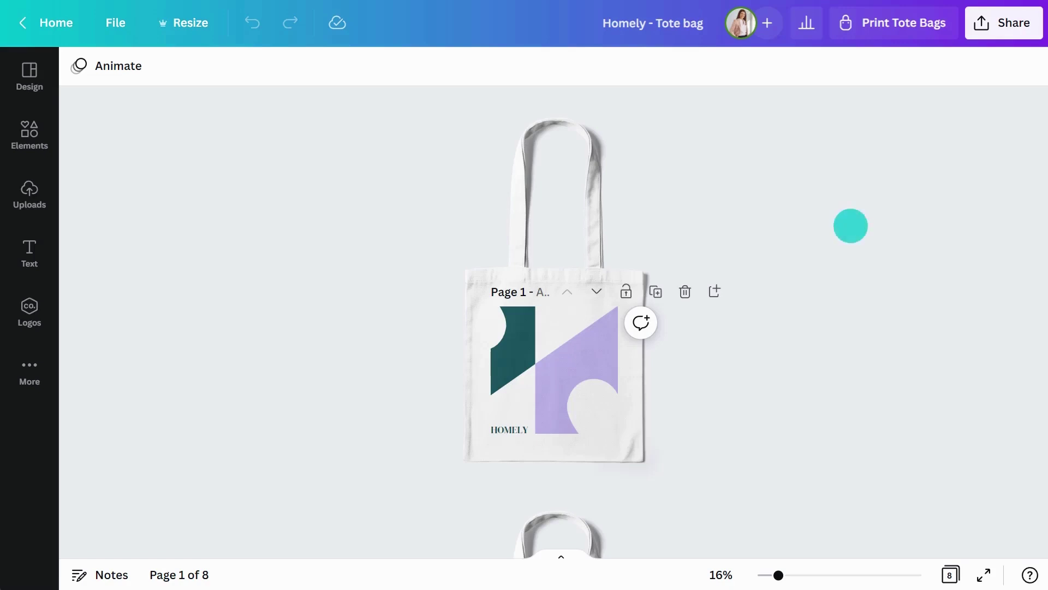
- Download all pages of the tote bag design as JPG
{"action": "left_click", "coordinate": [1003, 27]}
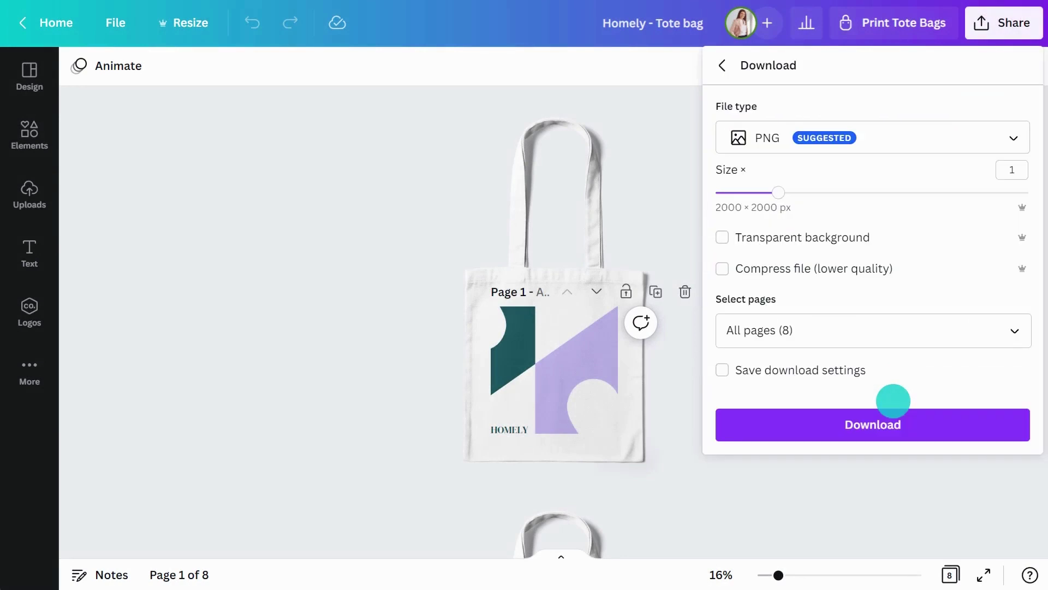
{"action": "left_click", "coordinate": [943, 137]}
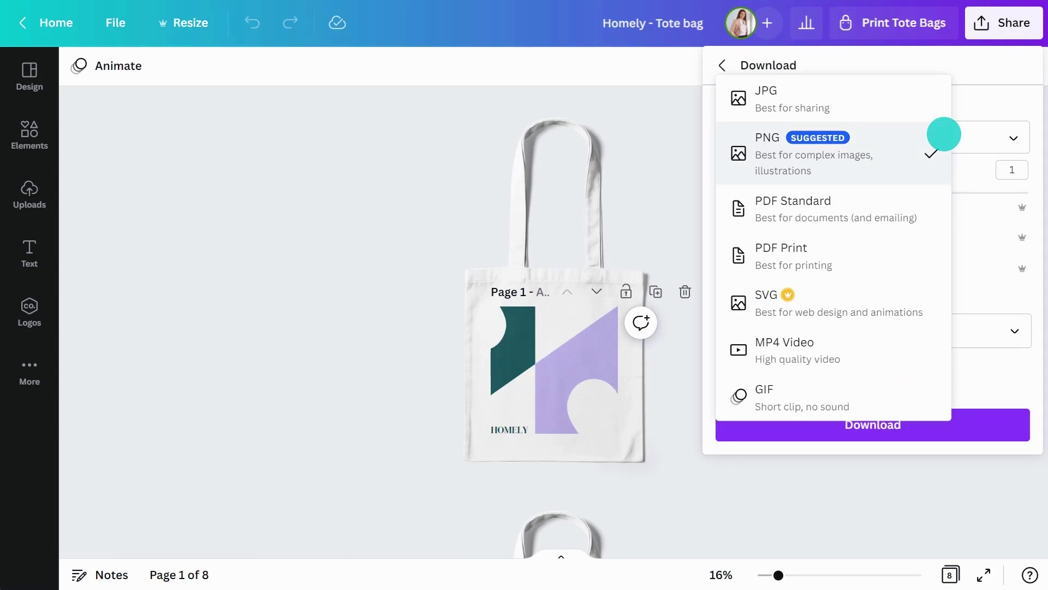
{"action": "left_click", "coordinate": [908, 105]}
{"action": "left_click", "coordinate": [939, 426]}
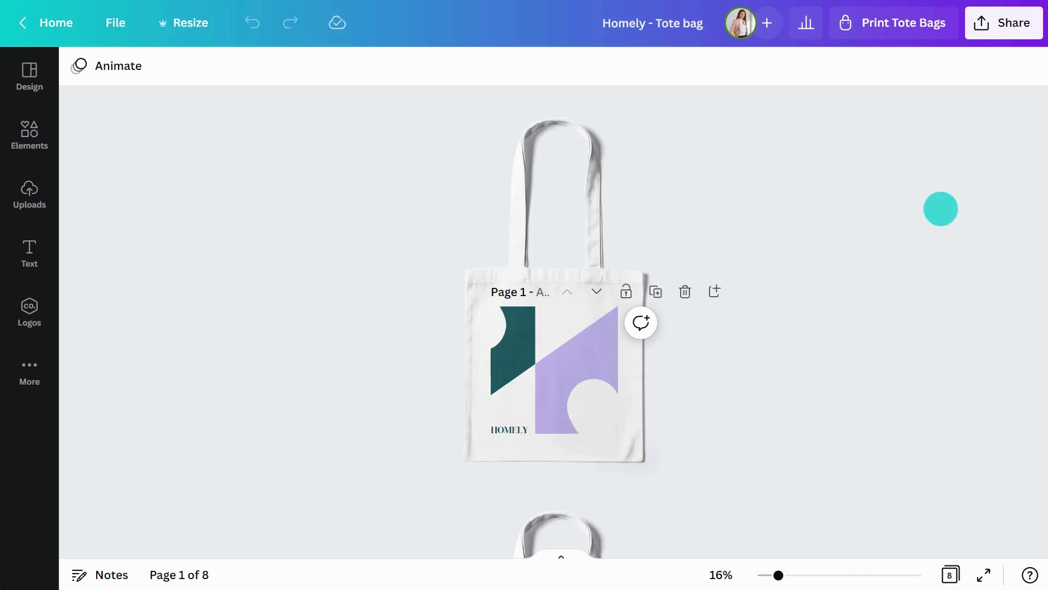
- Browse the print products available for the design, view the Stickers (Oval) (Landscape) option, and go back
{"action": "left_click", "coordinate": [1014, 22]}
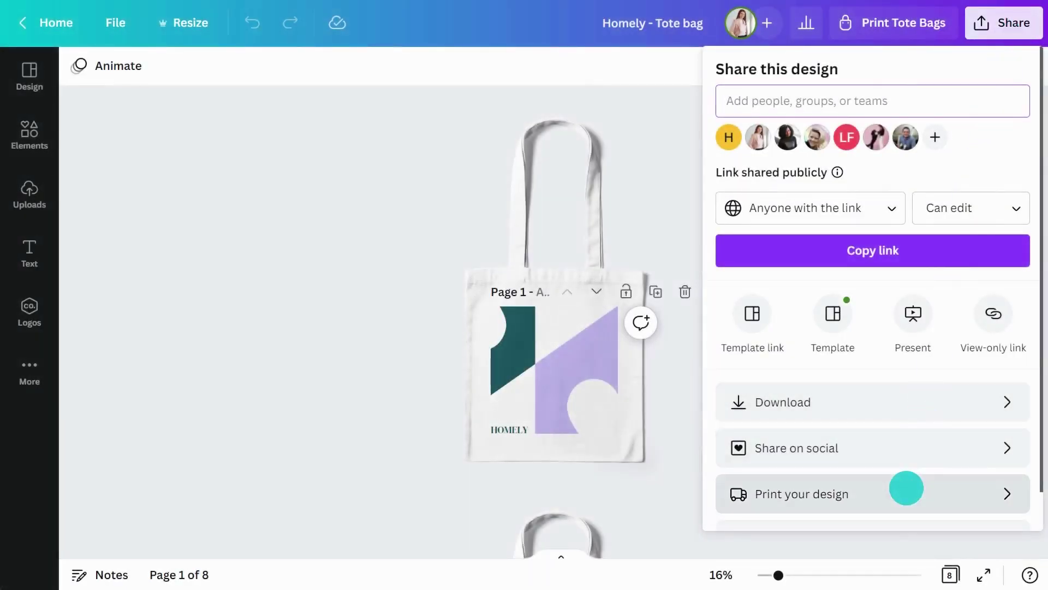
{"action": "left_click", "coordinate": [906, 492]}
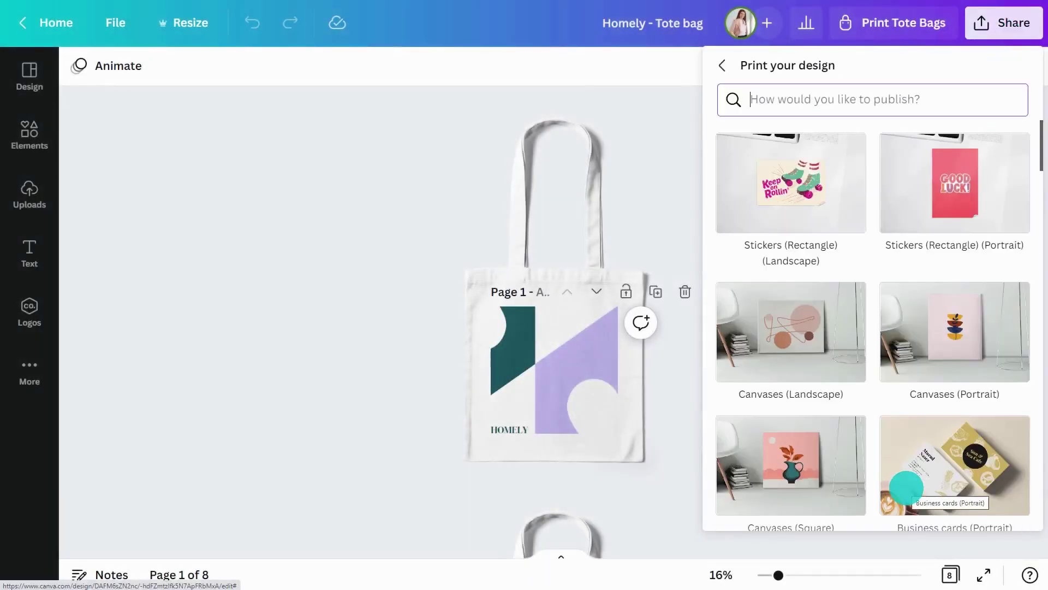
{"action": "scroll", "coordinate": [906, 487], "scroll_direction": "down", "scroll_amount": 3}
{"action": "scroll", "coordinate": [906, 487], "scroll_direction": "down", "scroll_amount": 4}
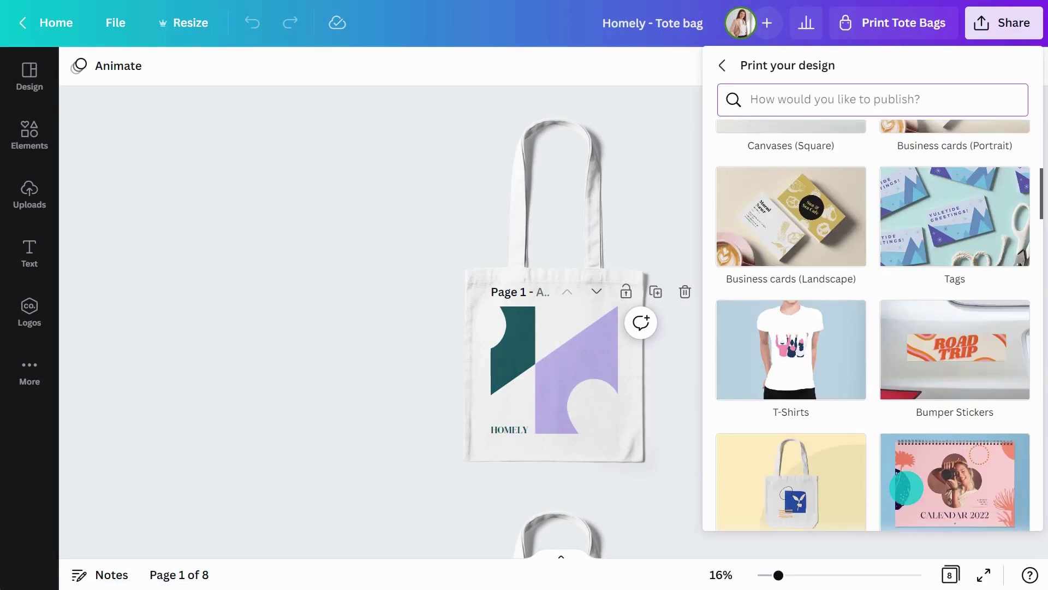
{"action": "scroll", "coordinate": [906, 488], "scroll_direction": "down", "scroll_amount": 4}
{"action": "scroll", "coordinate": [906, 487], "scroll_direction": "down", "scroll_amount": 3}
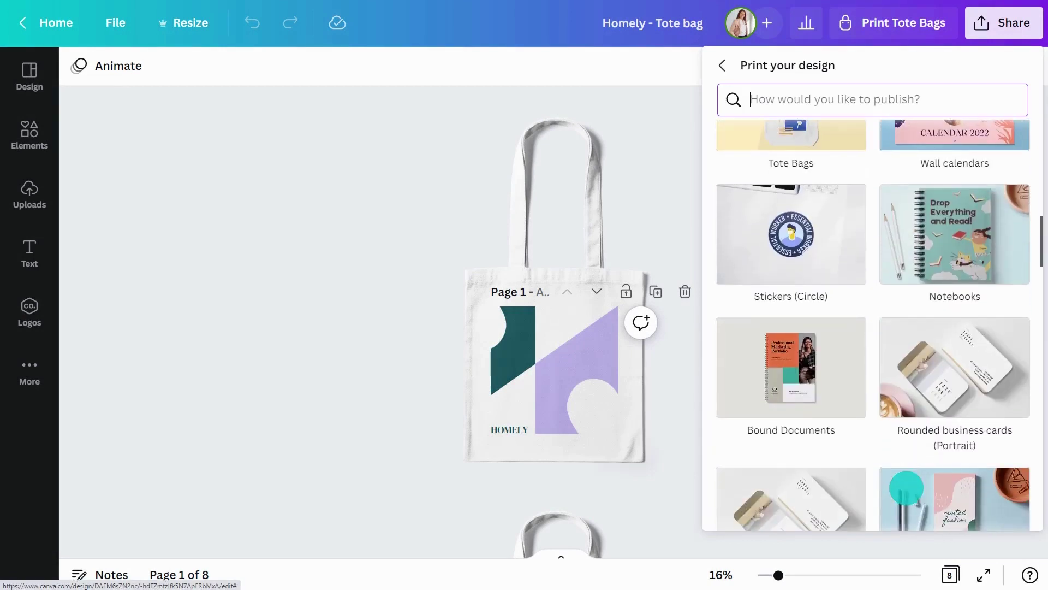
{"action": "scroll", "coordinate": [906, 487], "scroll_direction": "down", "scroll_amount": 3}
{"action": "scroll", "coordinate": [905, 488], "scroll_direction": "down", "scroll_amount": 3}
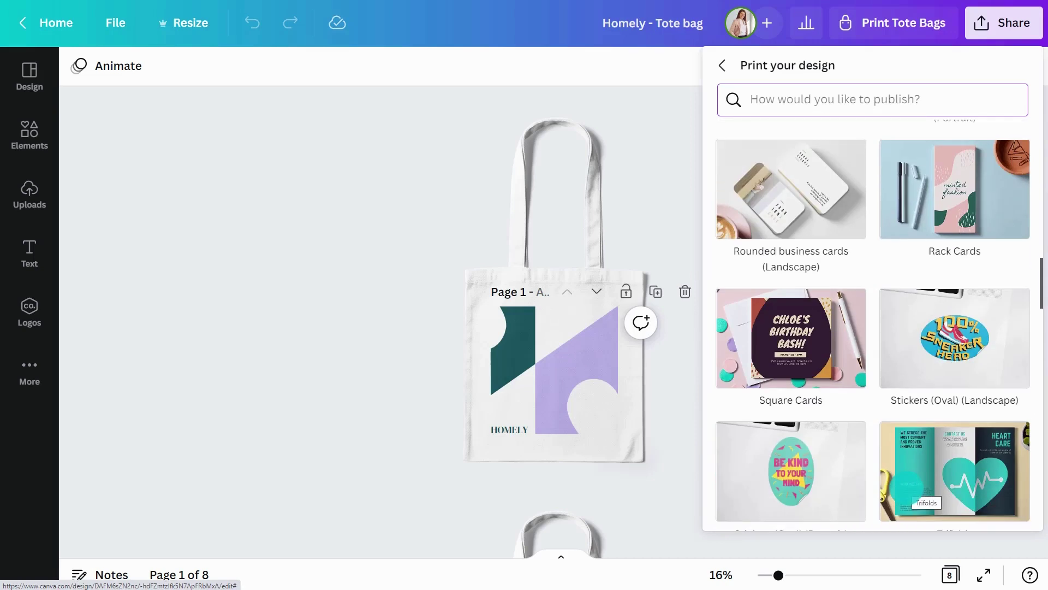
{"action": "left_click", "coordinate": [957, 363]}
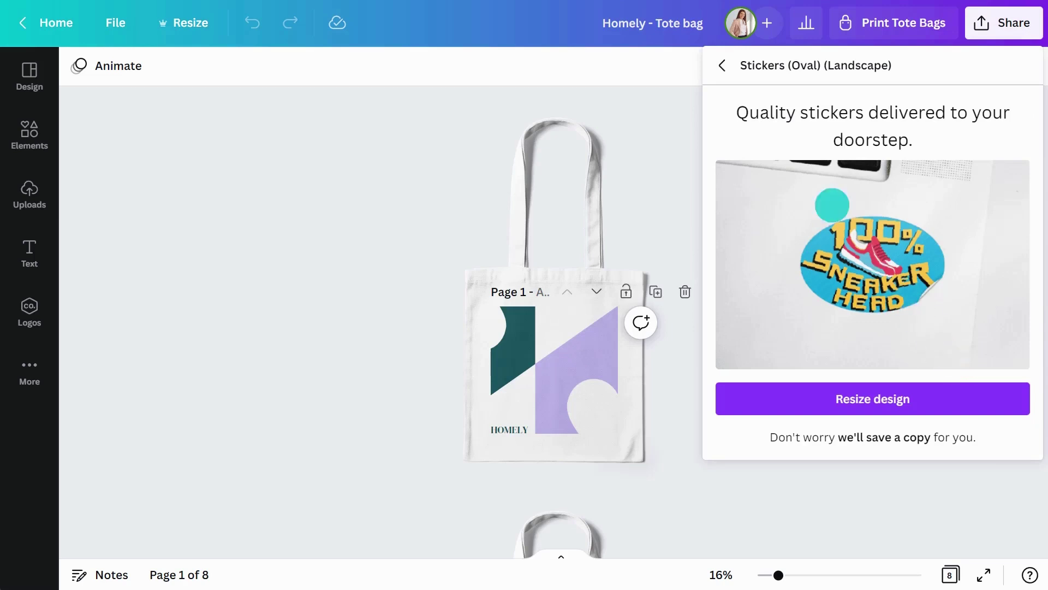
{"action": "left_click", "coordinate": [722, 64]}
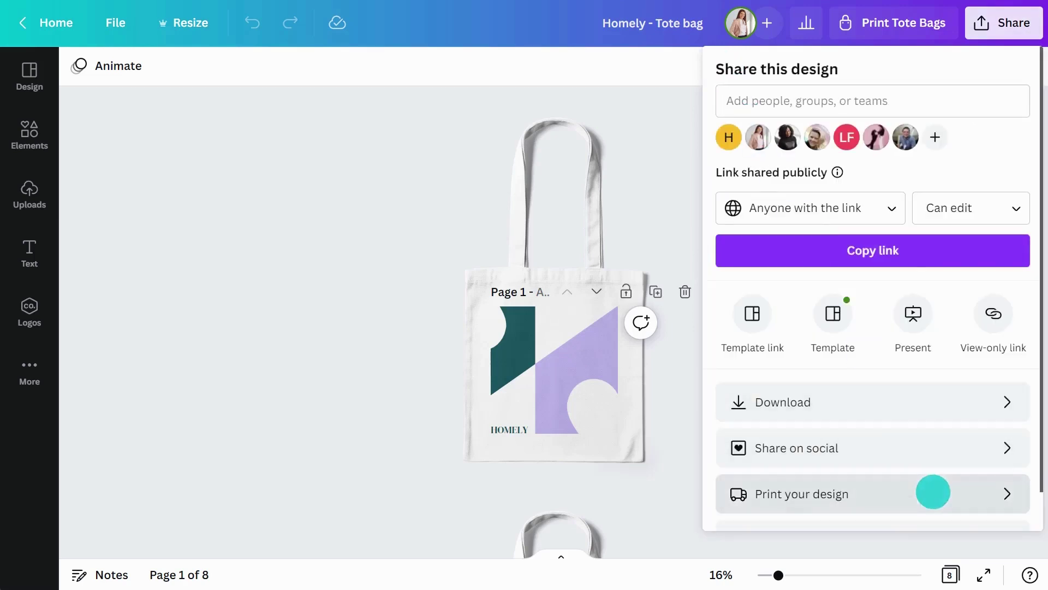
- Browse the print products available for the design and choose Tote Bags
{"action": "left_click", "coordinate": [934, 493]}
{"action": "scroll", "coordinate": [933, 491], "scroll_direction": "down", "scroll_amount": 4}
{"action": "scroll", "coordinate": [933, 491], "scroll_direction": "down", "scroll_amount": 4}
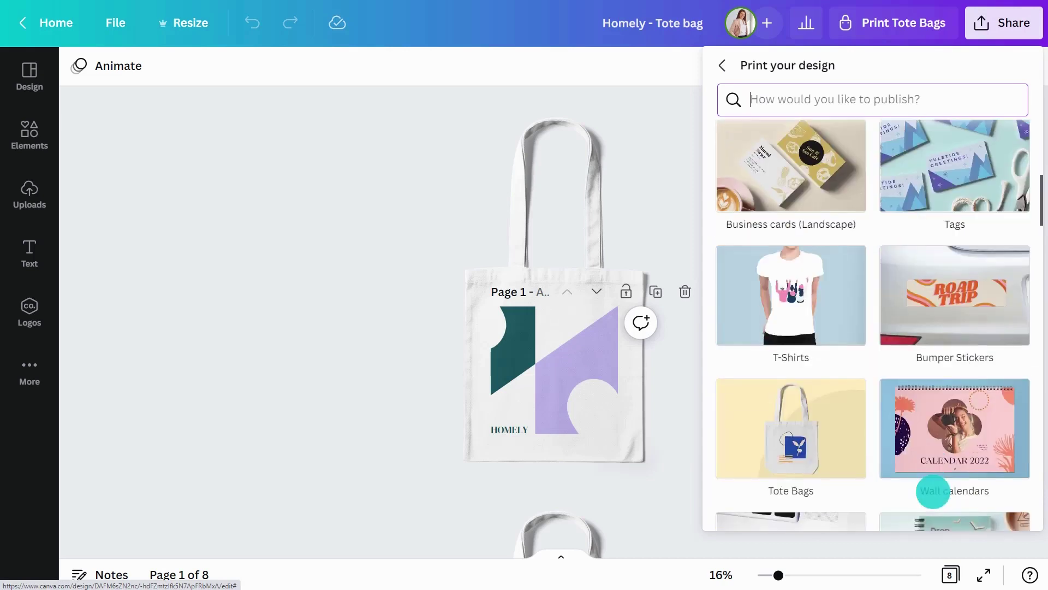
{"action": "left_click", "coordinate": [835, 457]}
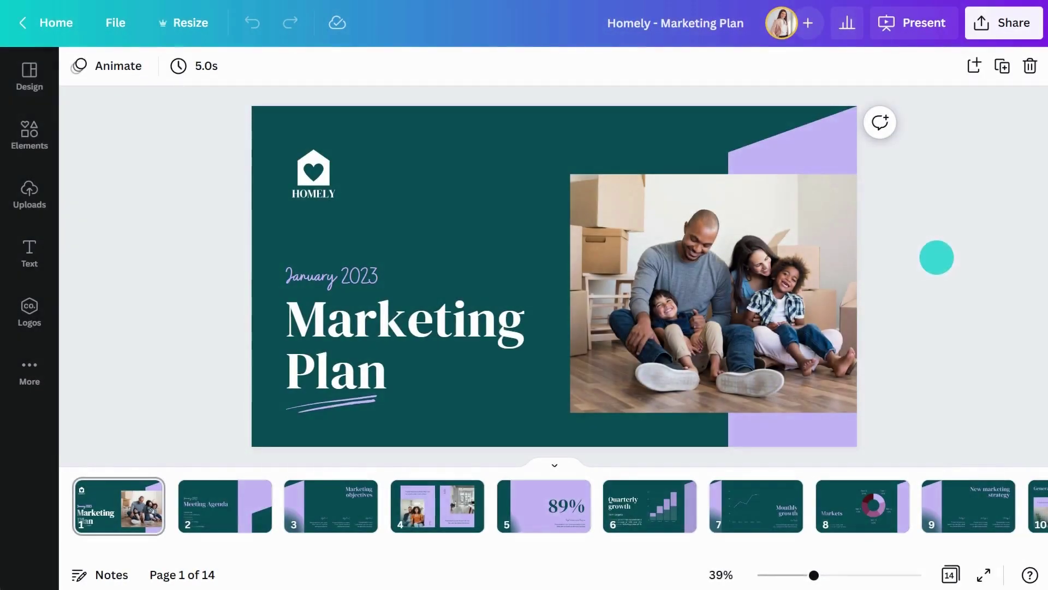
- Present the Homely - Marketing Plan design using the Presenter view type
{"action": "left_click", "coordinate": [912, 23]}
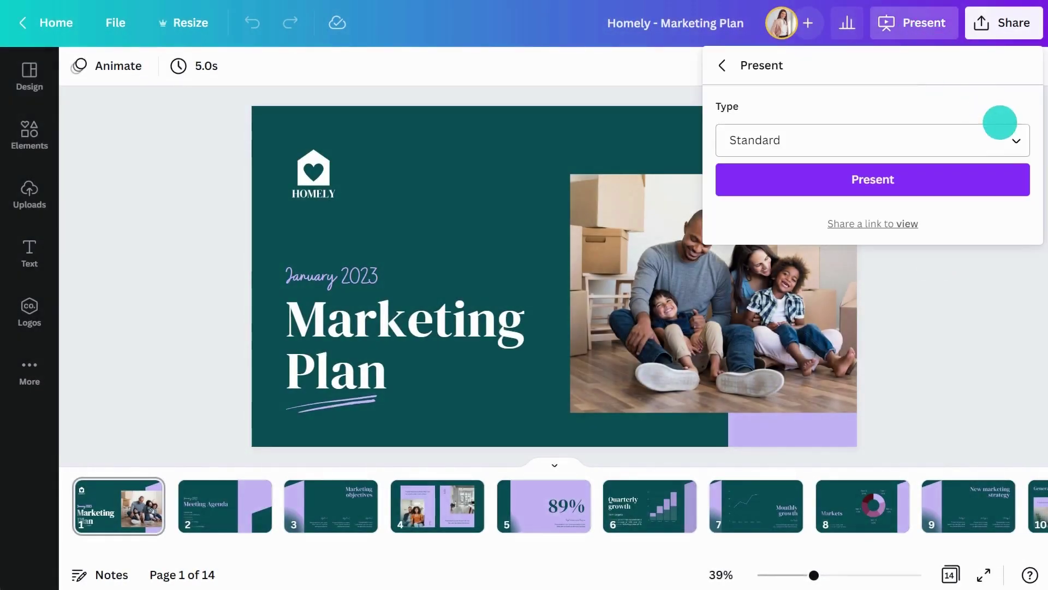
{"action": "left_click", "coordinate": [1015, 140]}
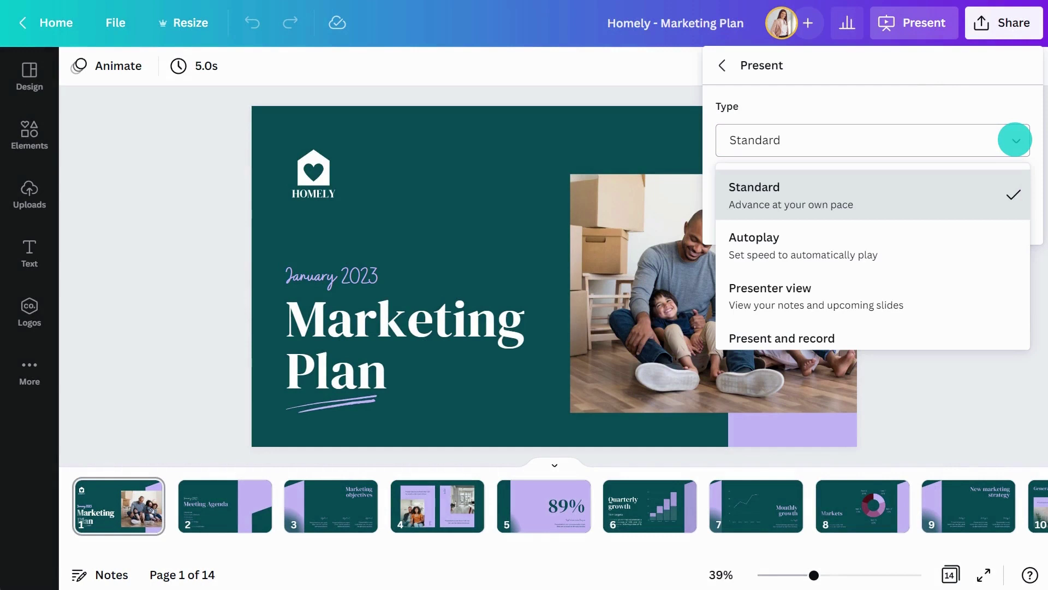
{"action": "left_click", "coordinate": [880, 290]}
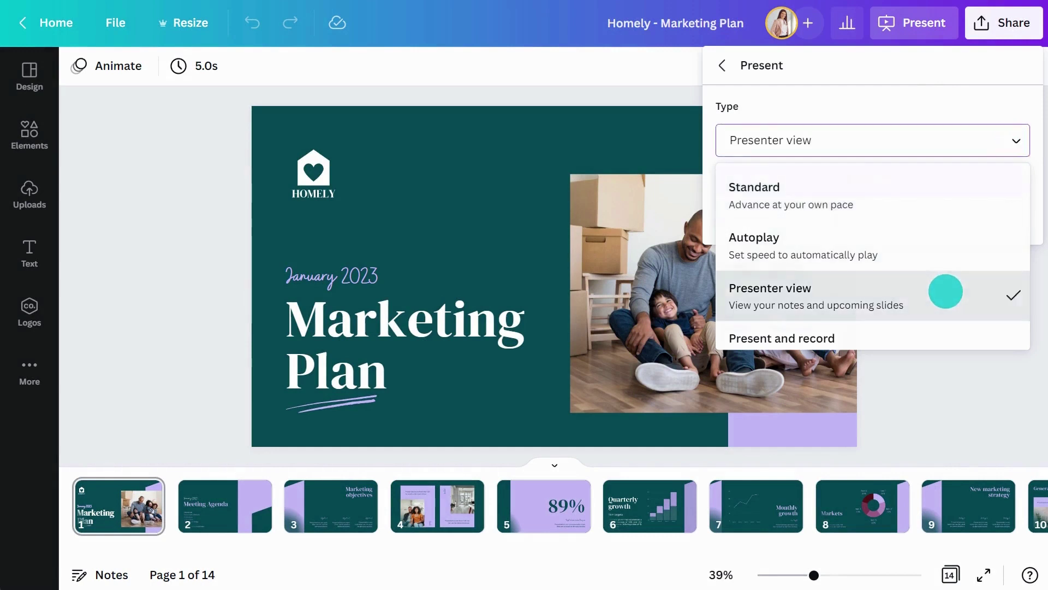
{"action": "left_click", "coordinate": [950, 179]}
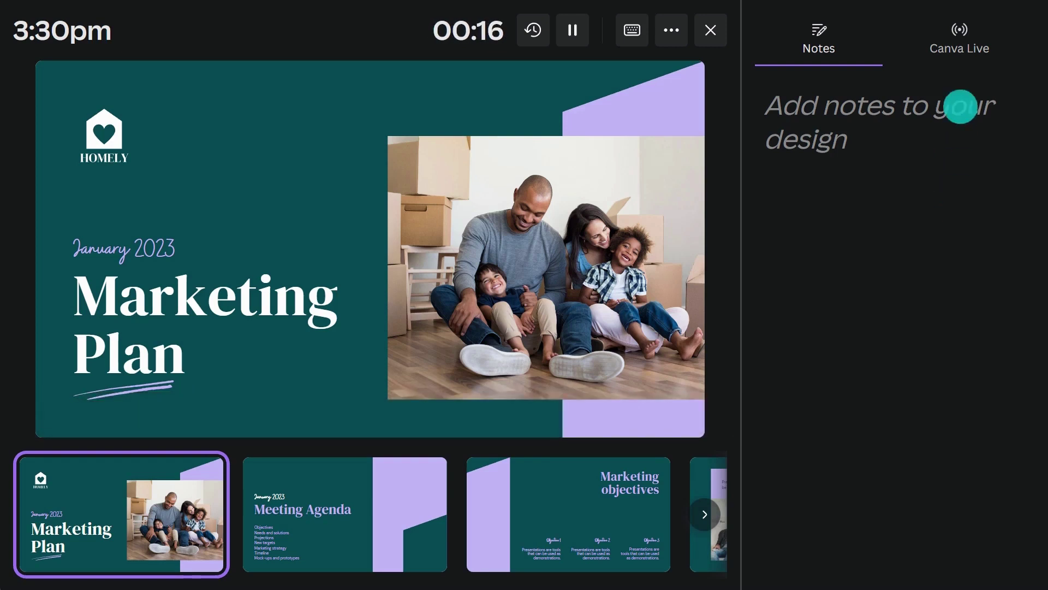
- Start a new Canva Live session for the presentation and trigger the Drumroll magic shortcut
{"action": "left_click", "coordinate": [968, 34]}
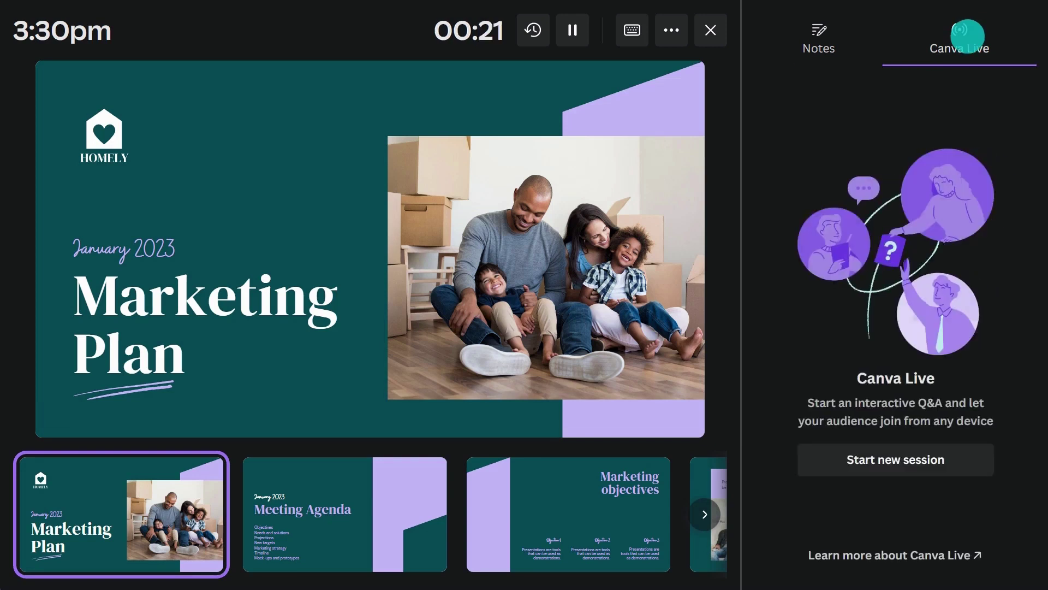
{"action": "left_click", "coordinate": [899, 455]}
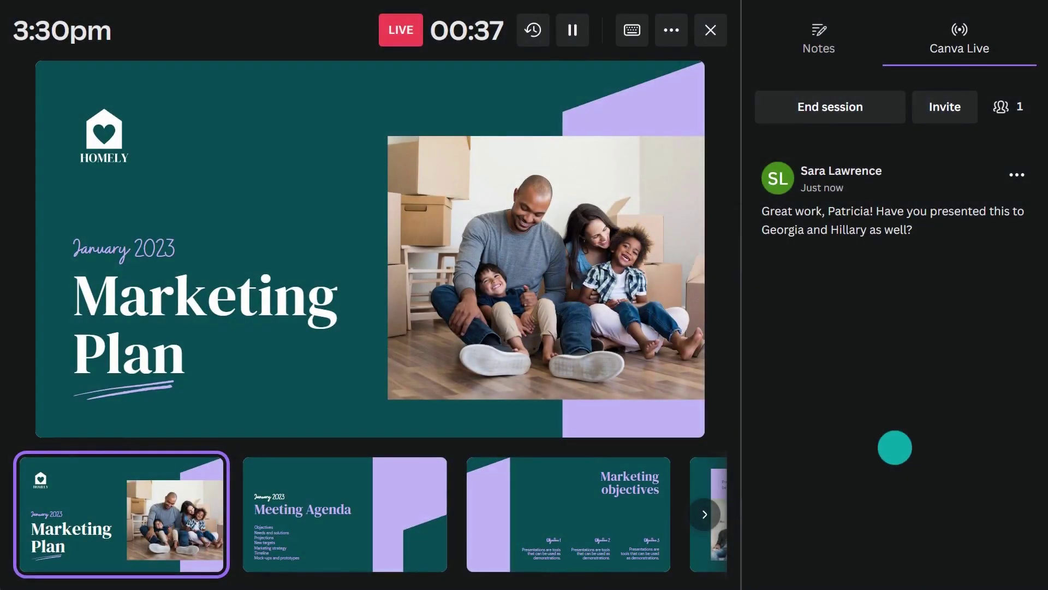
{"action": "left_click", "coordinate": [631, 31]}
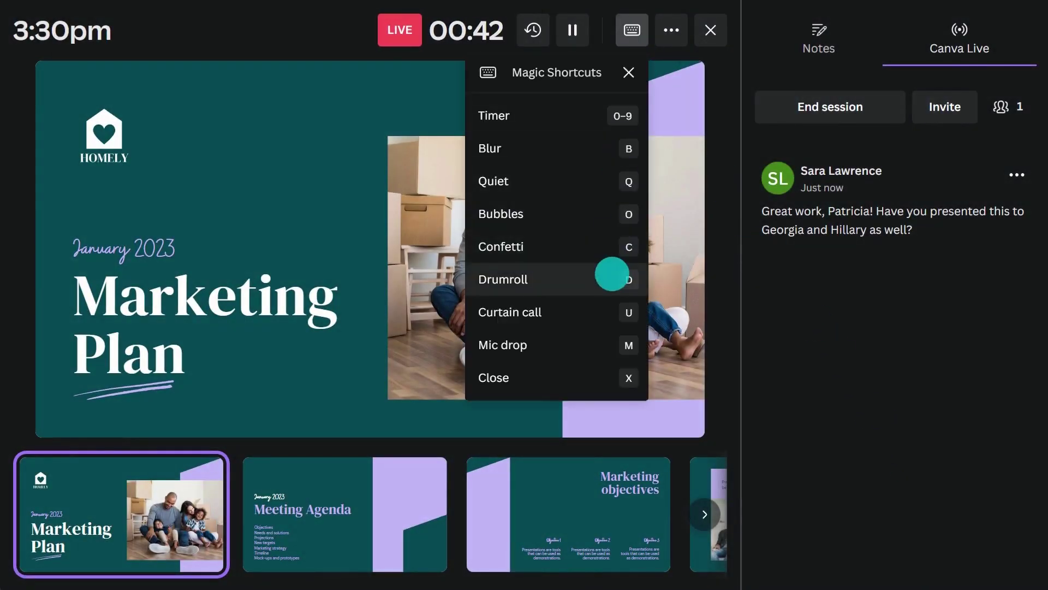
{"action": "left_click", "coordinate": [612, 279]}
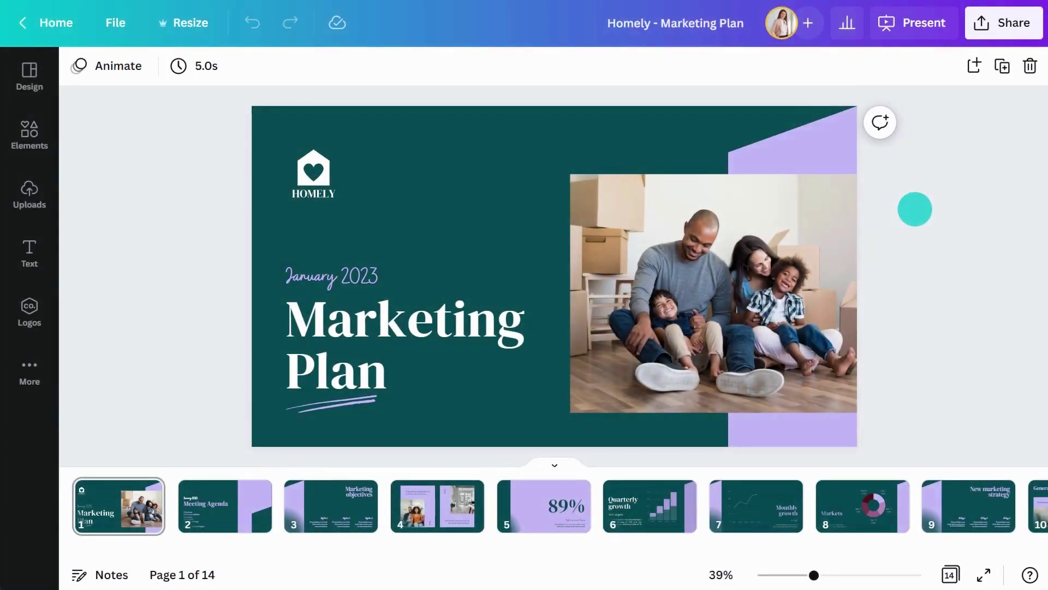
- Set the Marketing Plan's presentation type to Present and record and continue to the recording introduction
{"action": "left_click", "coordinate": [925, 38]}
{"action": "left_click", "coordinate": [990, 140]}
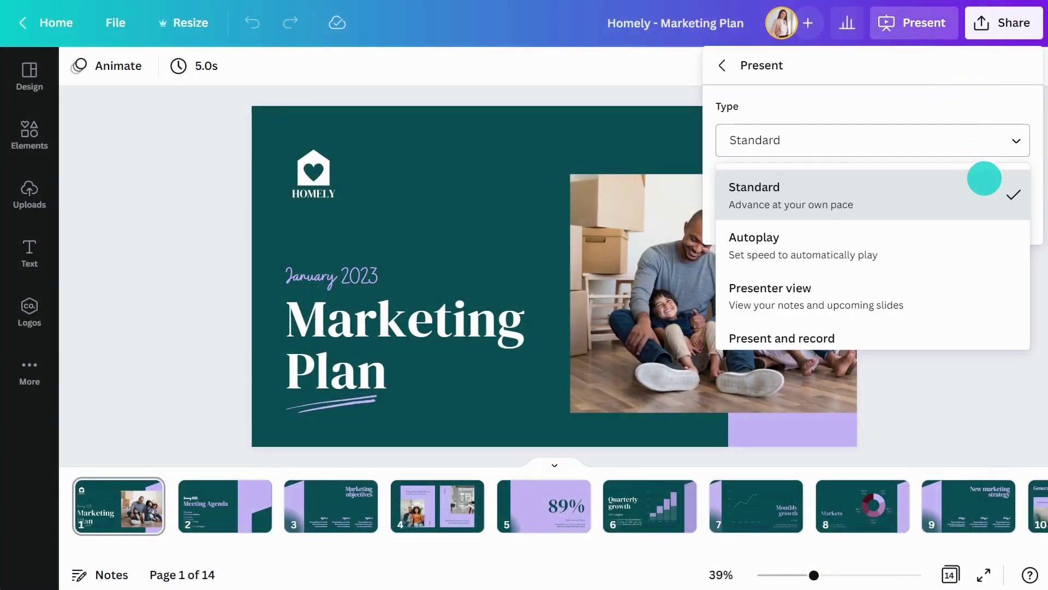
{"action": "scroll", "coordinate": [984, 181], "scroll_direction": "down", "scroll_amount": 1}
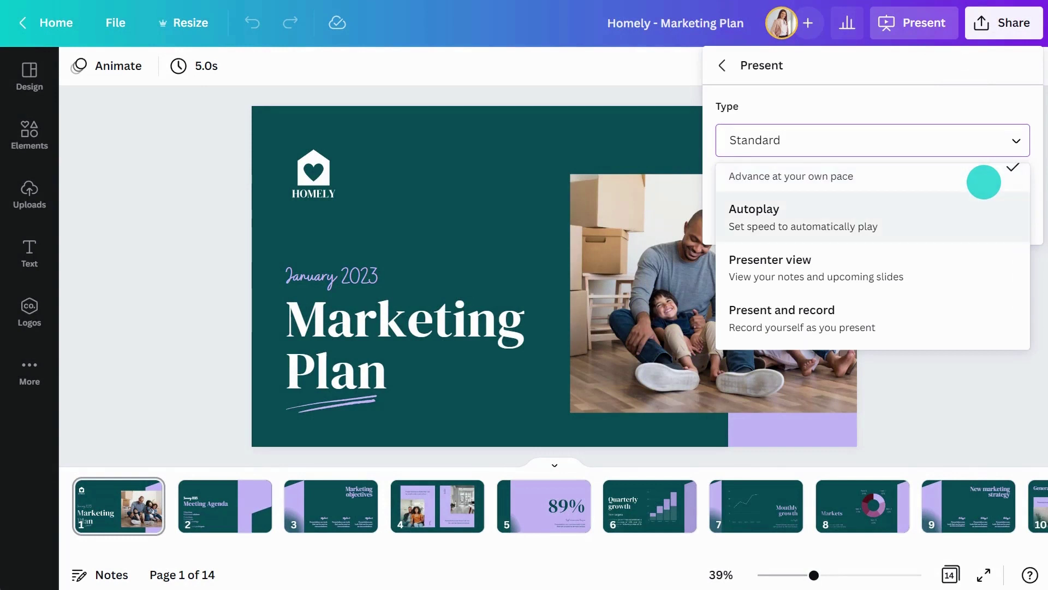
{"action": "left_click", "coordinate": [955, 316]}
{"action": "left_click", "coordinate": [878, 179]}
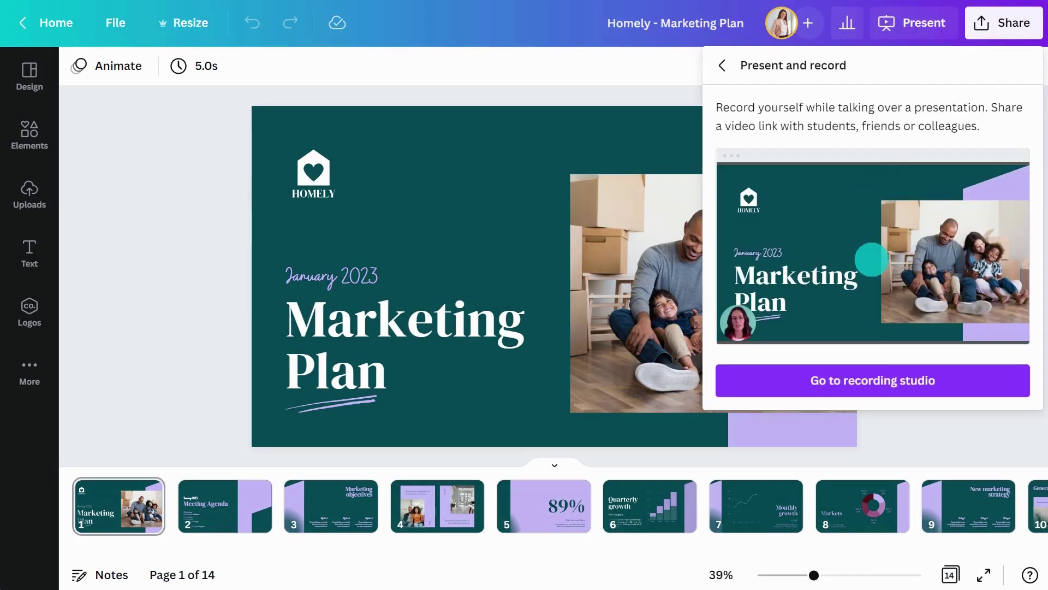
- Record the Marketing Plan presentation in the recording studio with the HD Camera and default microphone, and save the recording on exit
{"action": "left_click", "coordinate": [861, 377]}
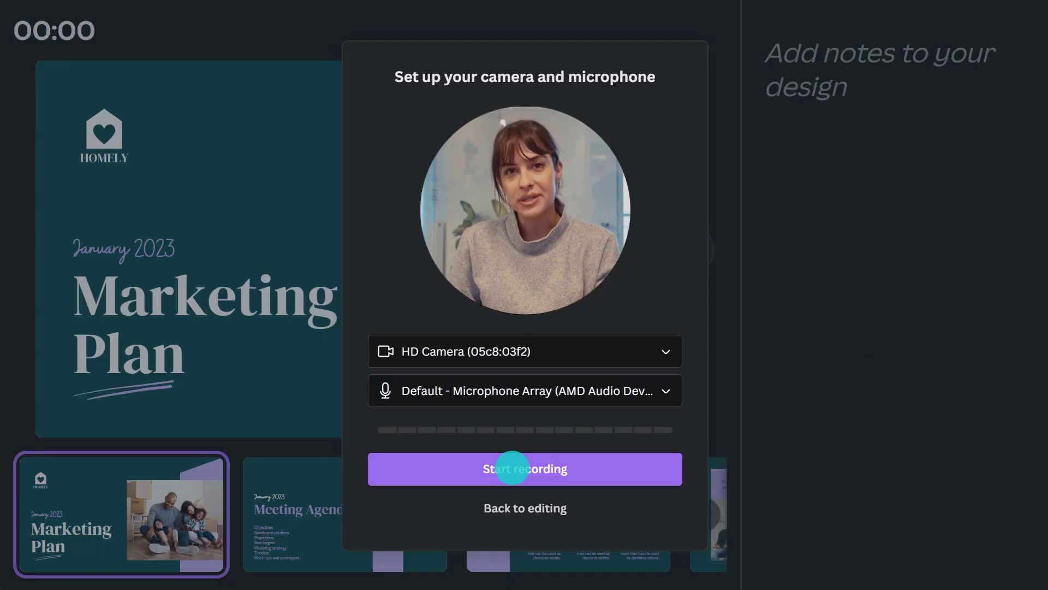
{"action": "left_click", "coordinate": [512, 468]}
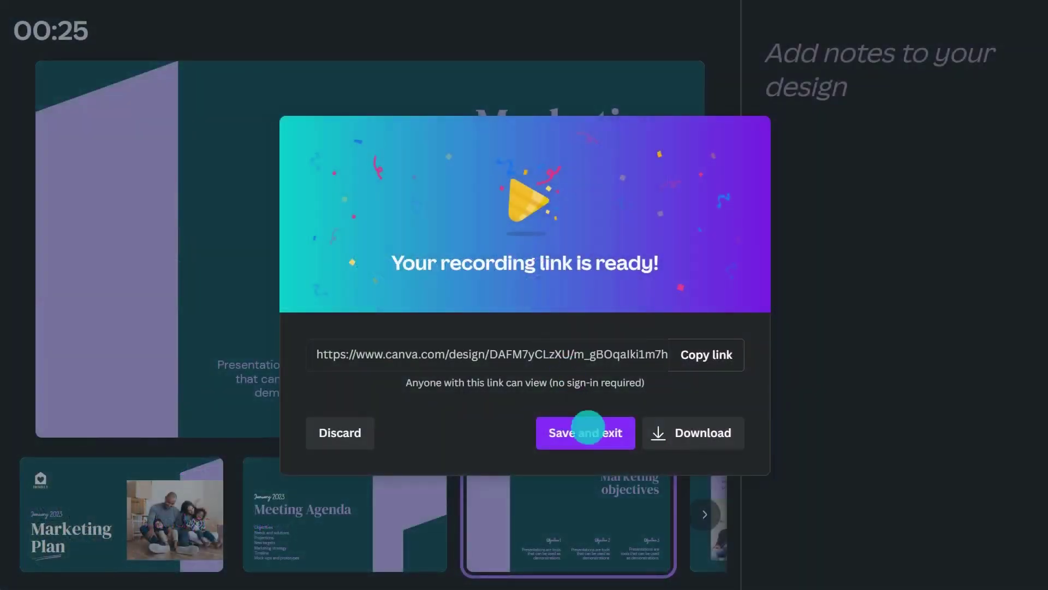
{"action": "left_click", "coordinate": [590, 428]}
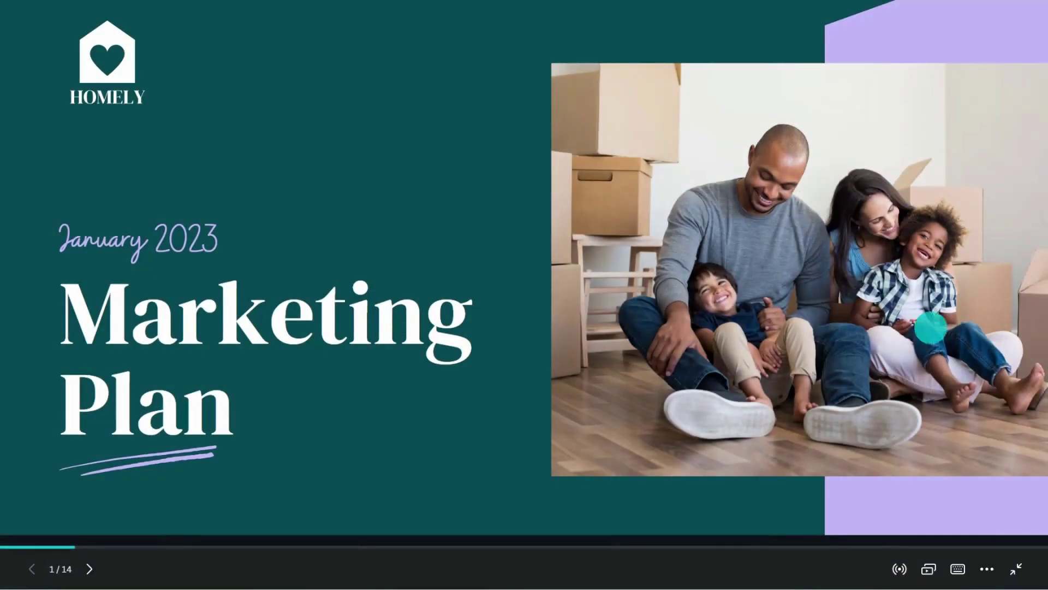
- Copy the link for remotely controlling the full-screen presentation from another device, and pause and resume the remote controls
{"action": "left_click", "coordinate": [986, 569]}
{"action": "left_click", "coordinate": [939, 472]}
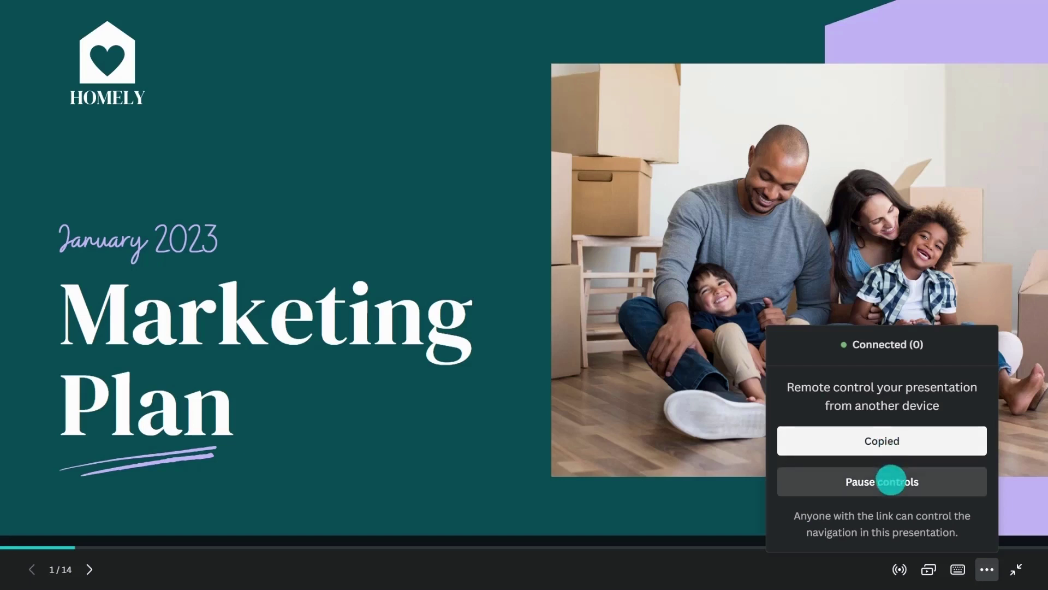
{"action": "left_click", "coordinate": [891, 481]}
{"action": "left_click", "coordinate": [891, 480]}
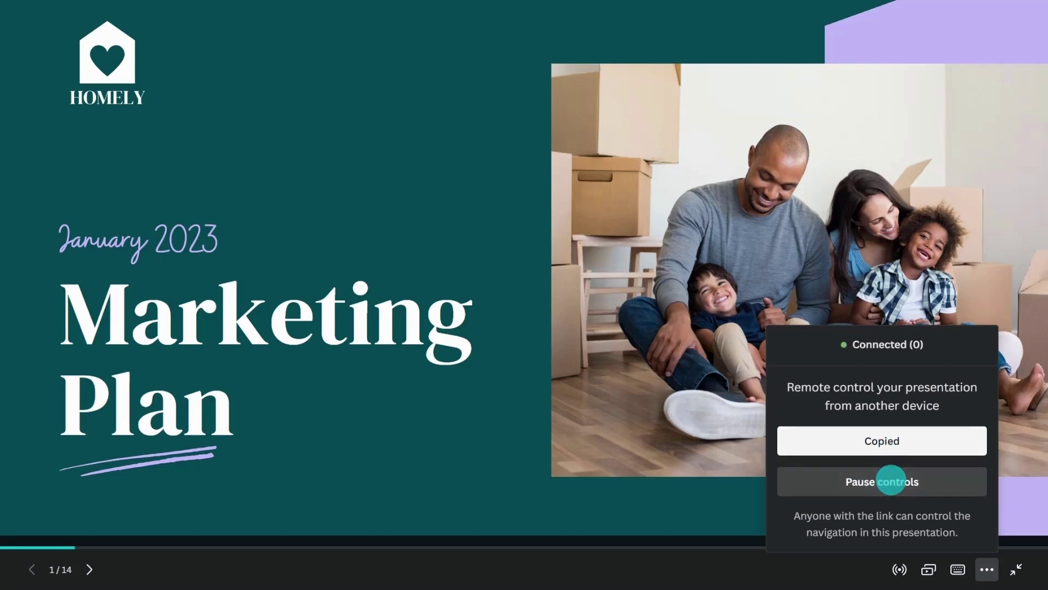